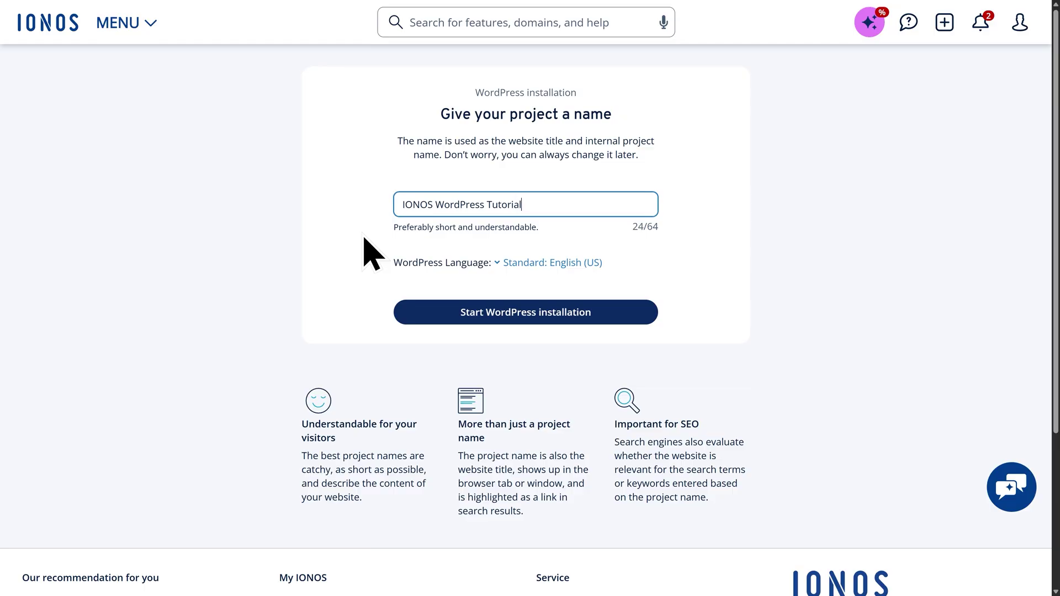
- Run the WordPress installation for the named project and launch it with the Do it yourself option, closing the IONOS Hub welcome message
click(533, 328)
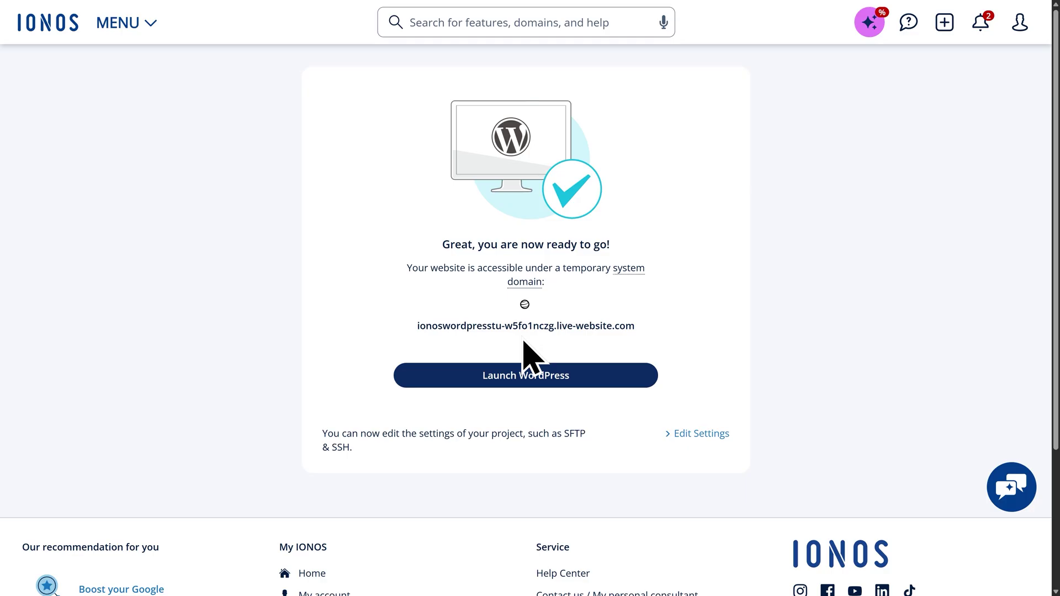
click(525, 389)
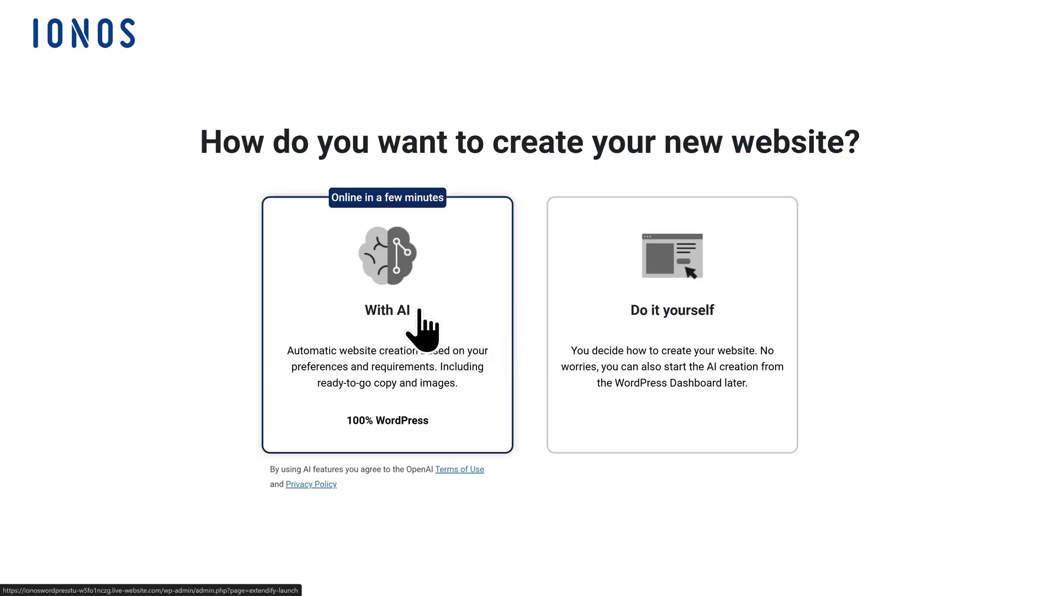
click(674, 326)
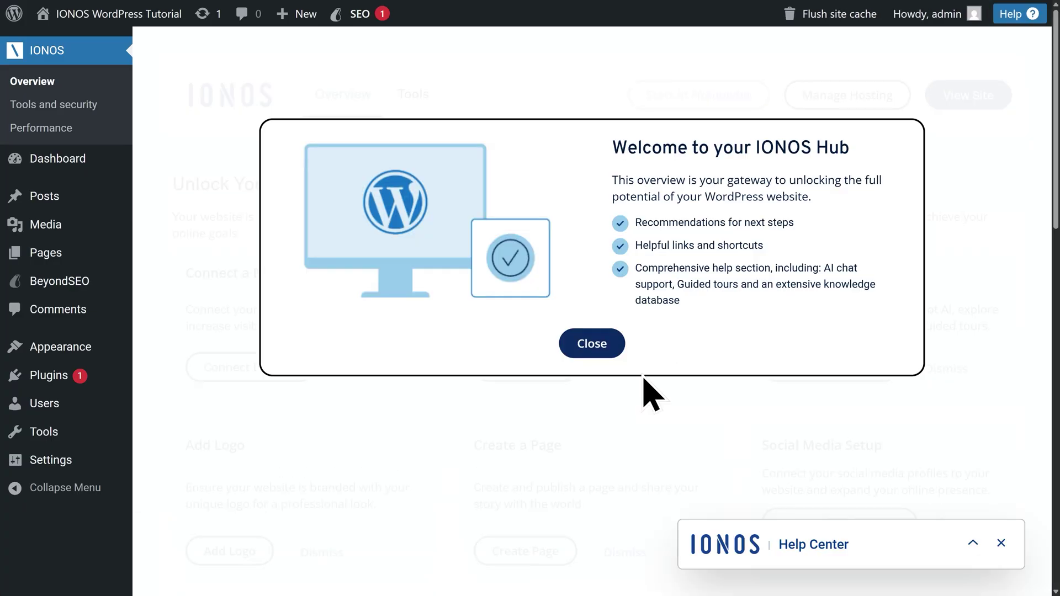
click(590, 345)
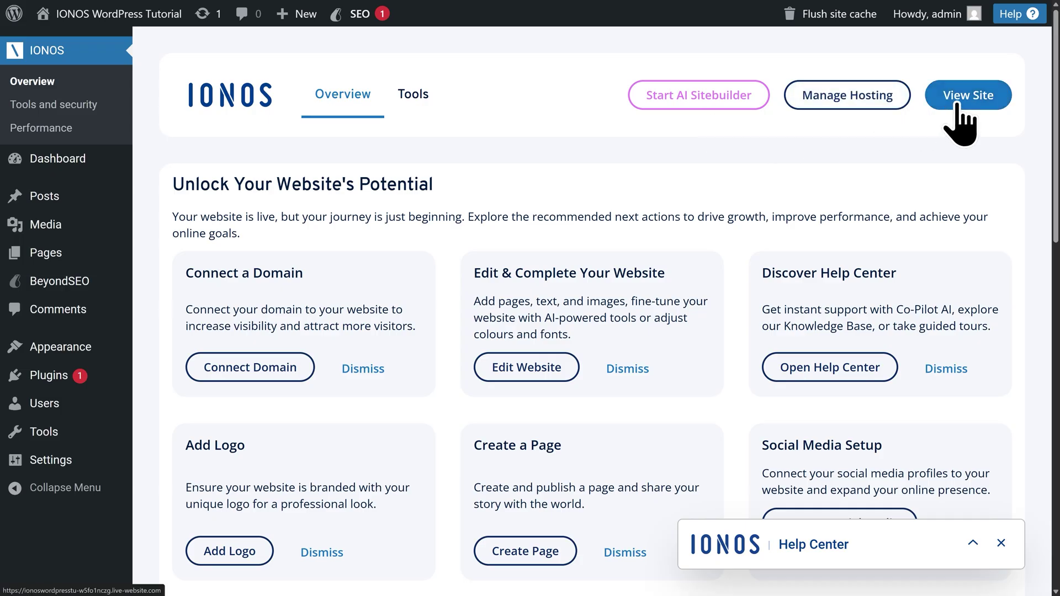
- Open the WordPress Dashboard home and dismiss the notice about the former Security plugin
mouse_move(63, 170)
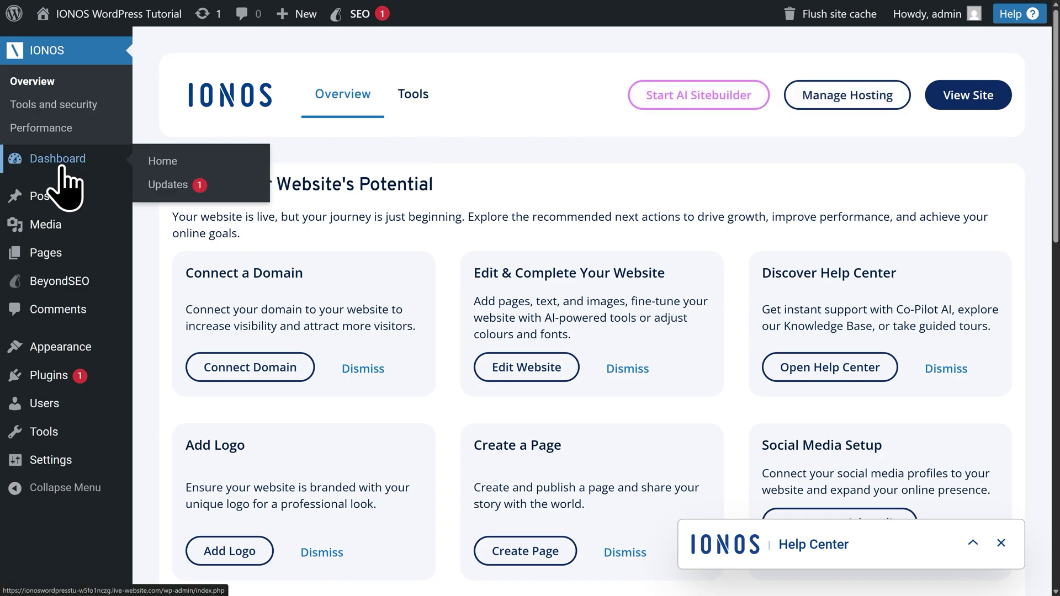
click(62, 166)
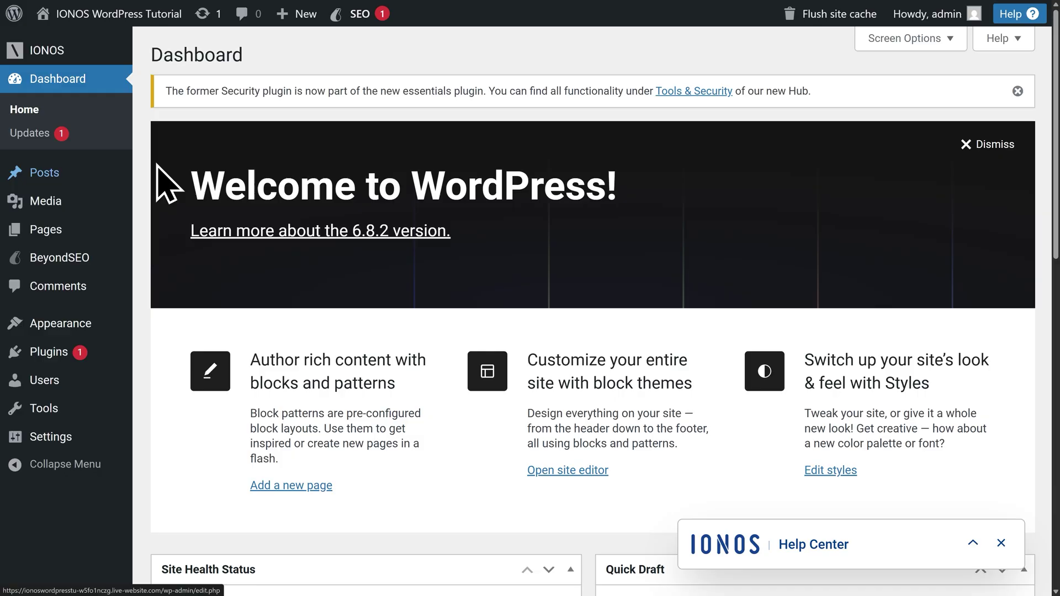
click(1017, 92)
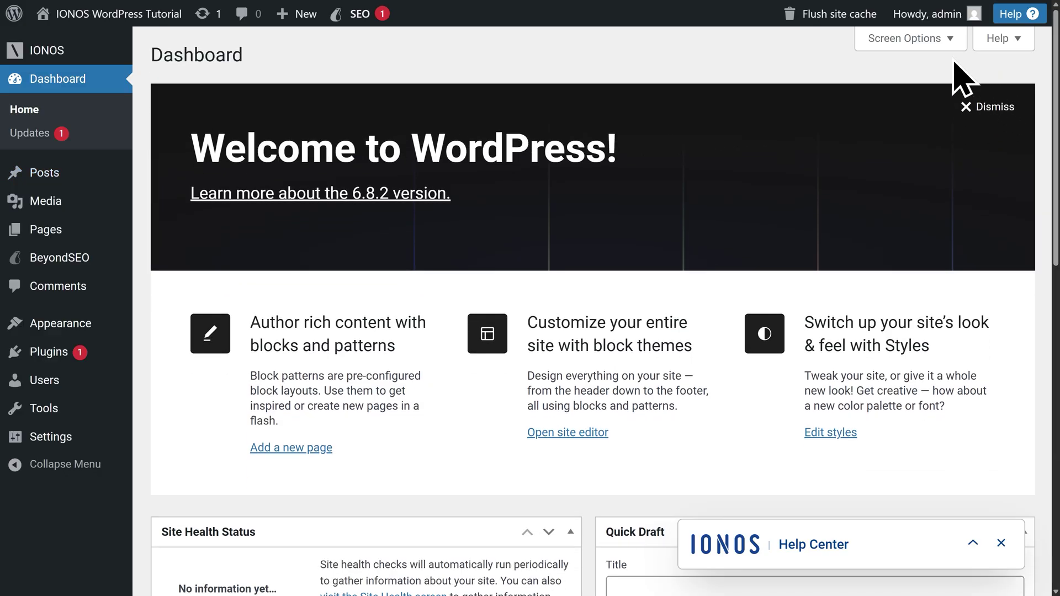
- Hide Welcome, WordPress Events and News, Quick Draft, BeyondSEO Overview, Activity, At a Glance and Site Health Status from the dashboard
click(933, 49)
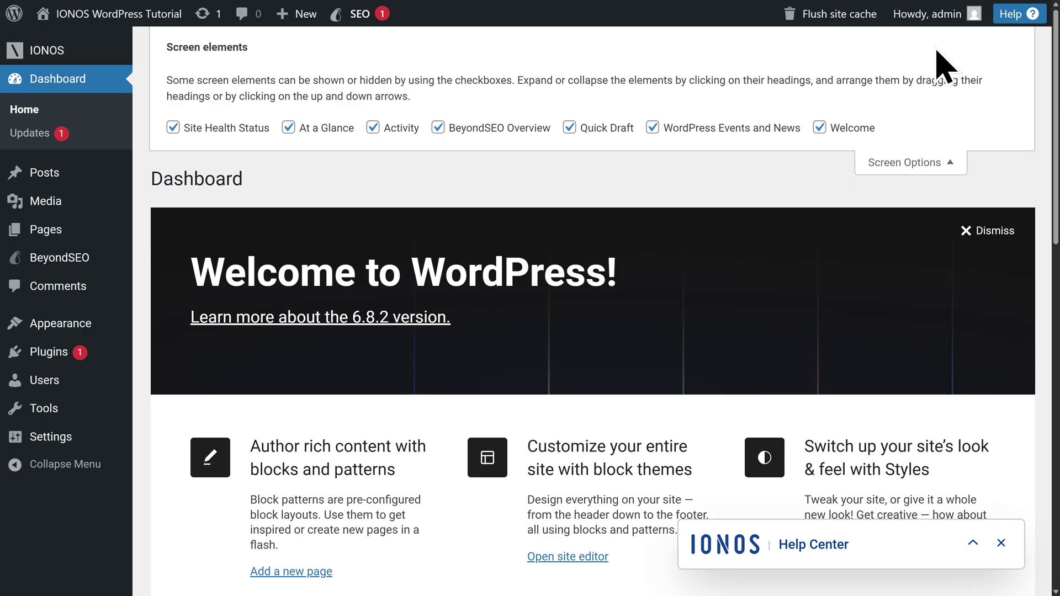
click(819, 127)
click(653, 128)
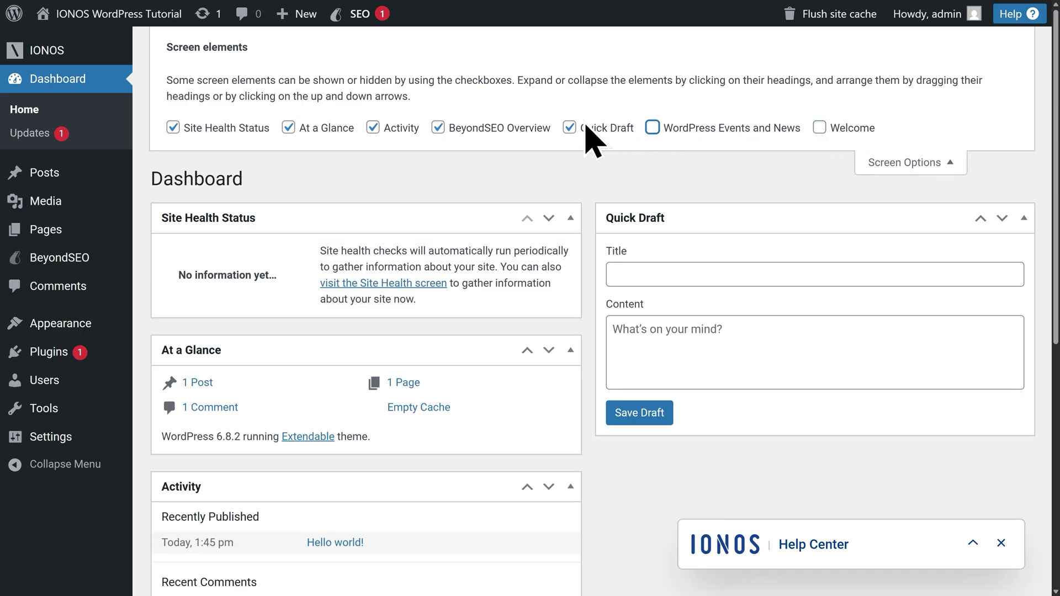
click(570, 128)
click(438, 128)
click(372, 127)
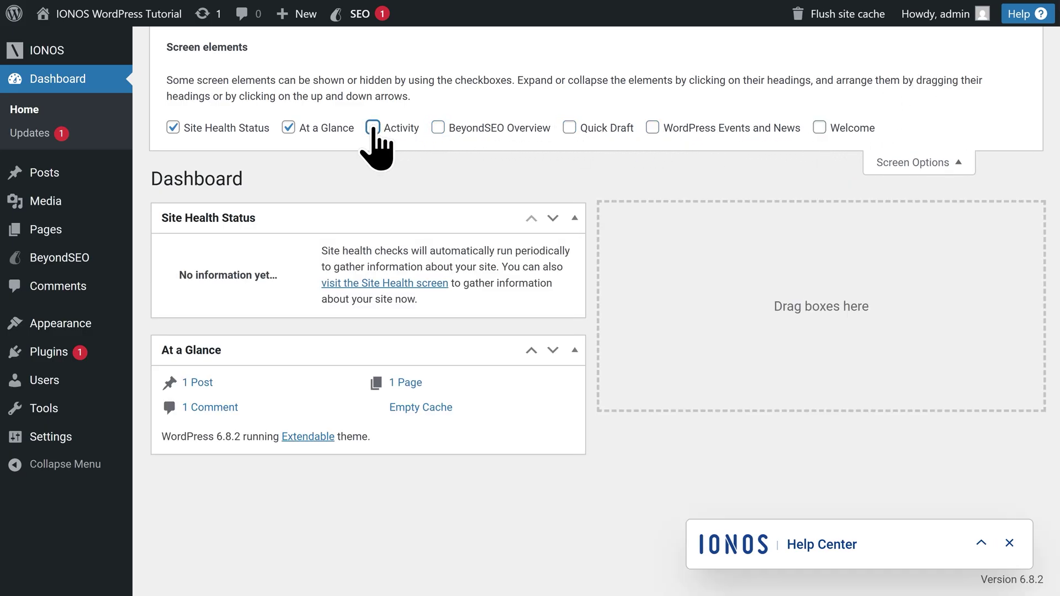
click(289, 127)
click(173, 128)
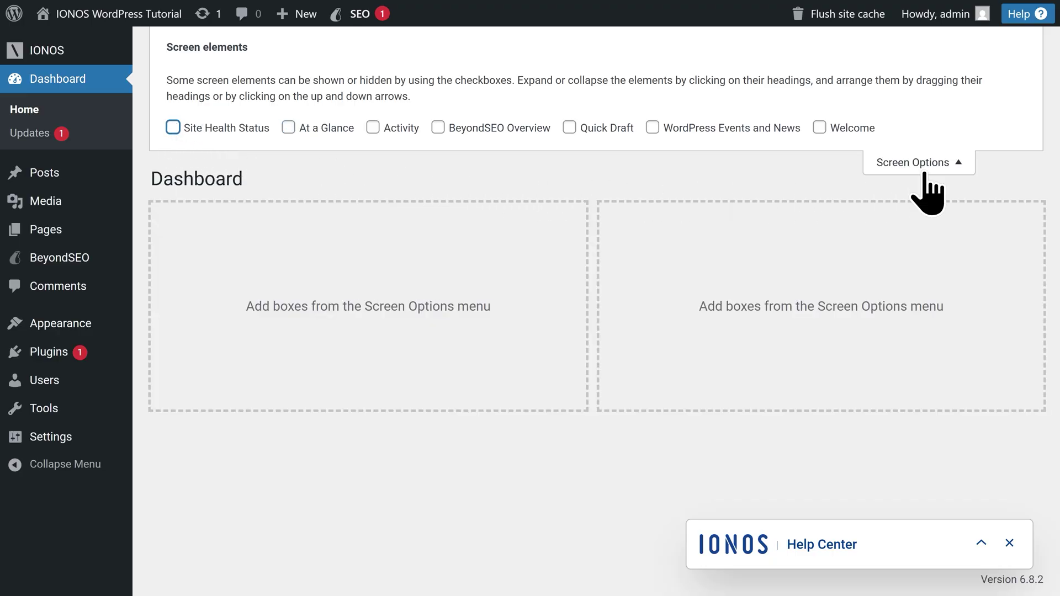
click(933, 167)
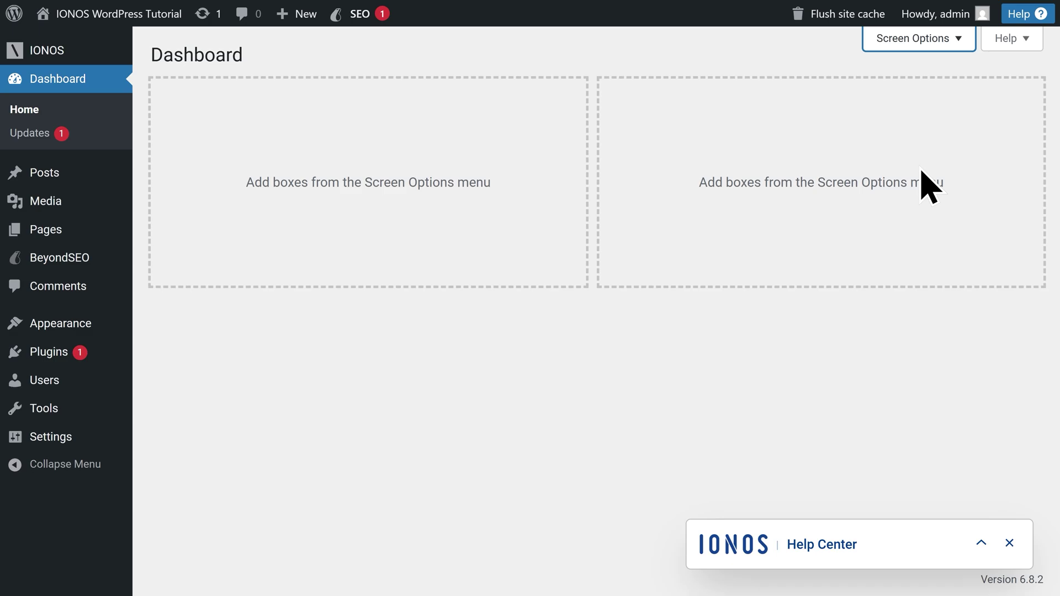
- Find the Astra theme in the theme directory, install and activate it, and dismiss its promotional banner
click(54, 326)
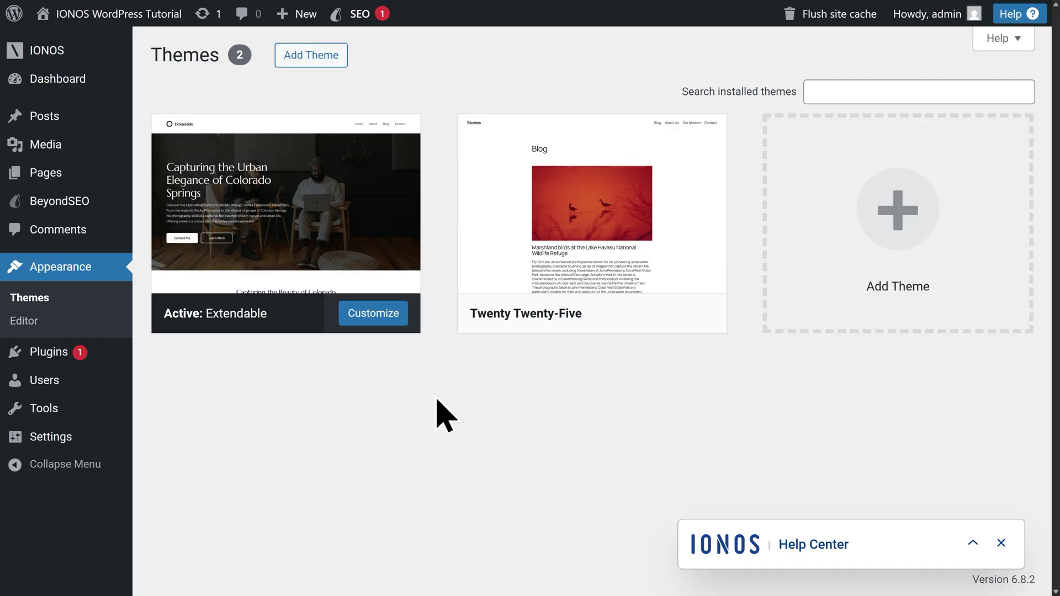
click(310, 69)
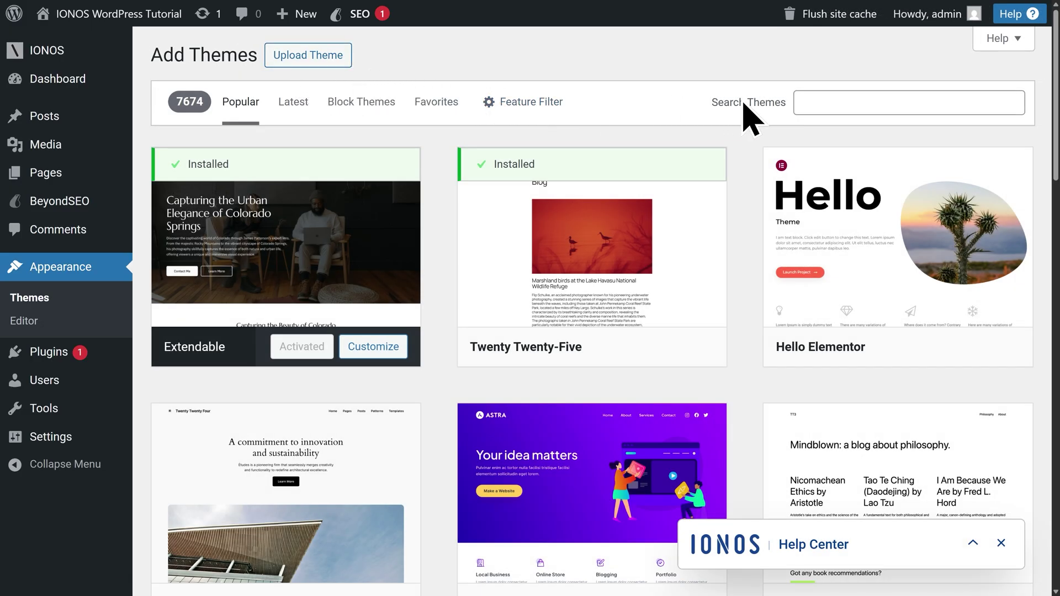
click(799, 100)
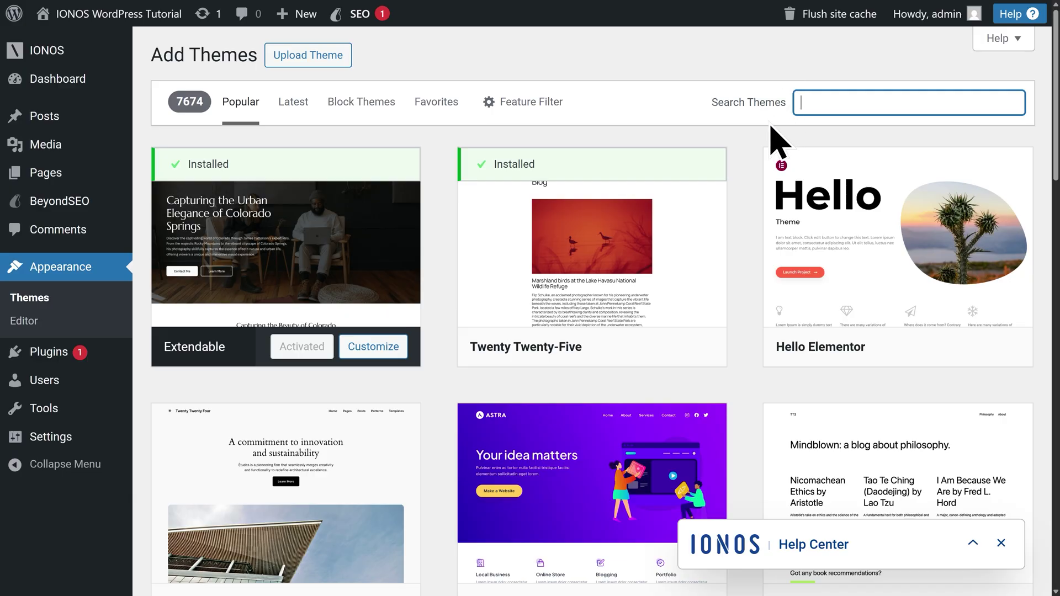
text(Astra)
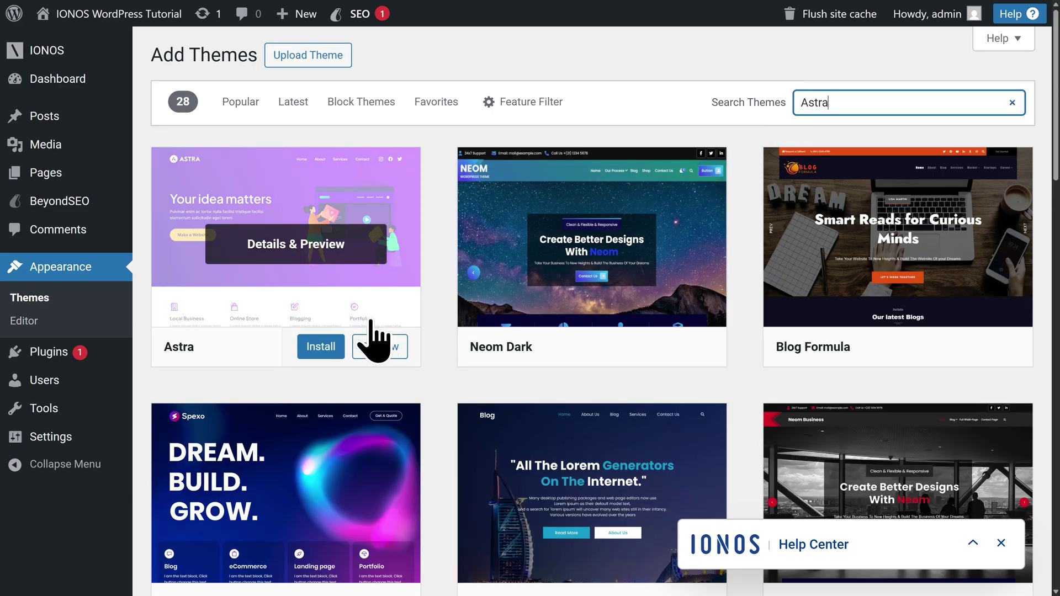
click(324, 351)
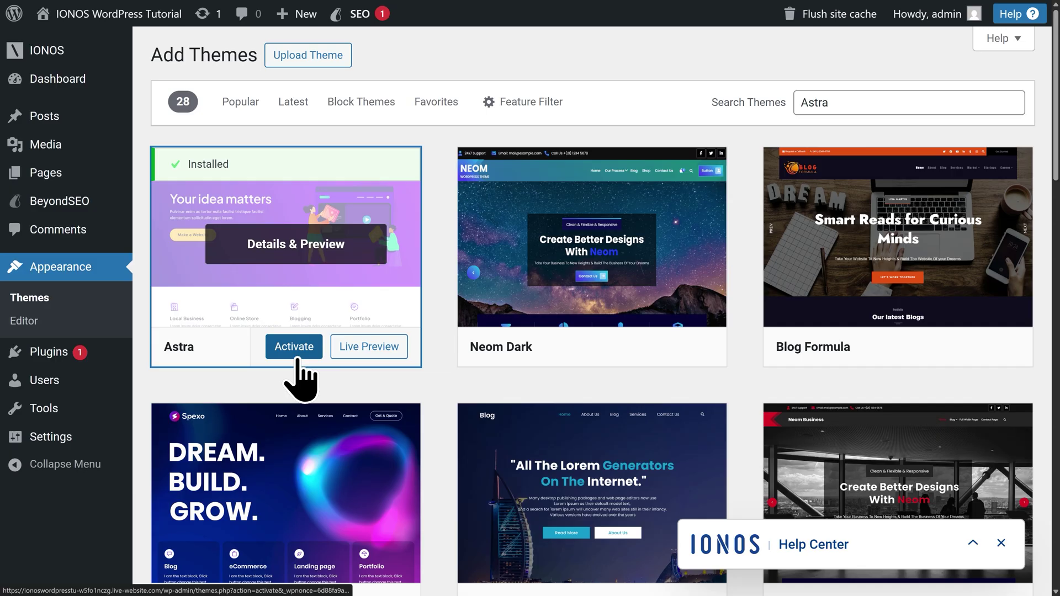
click(297, 354)
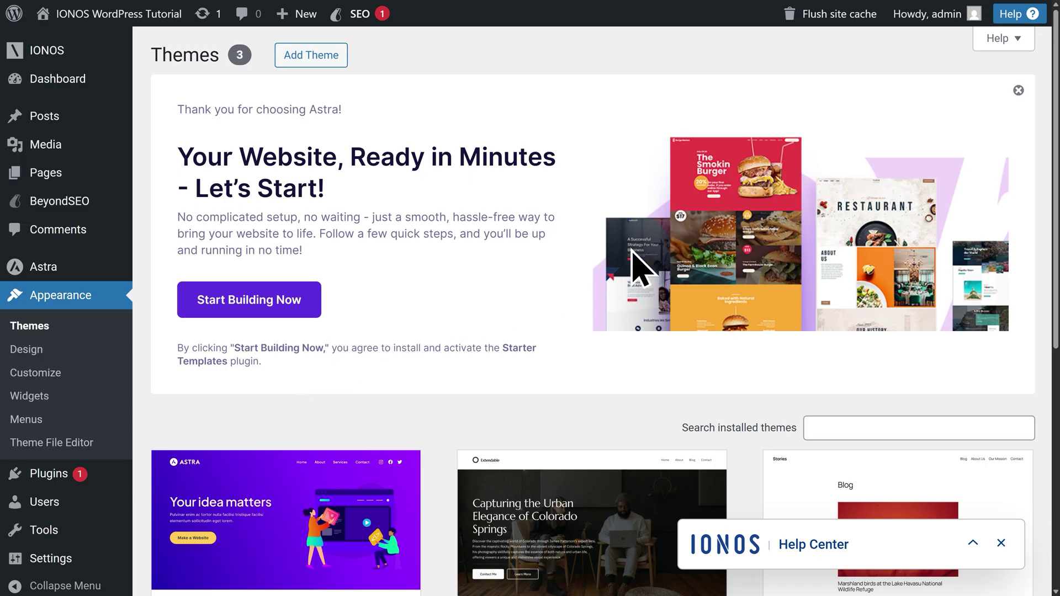
click(1019, 91)
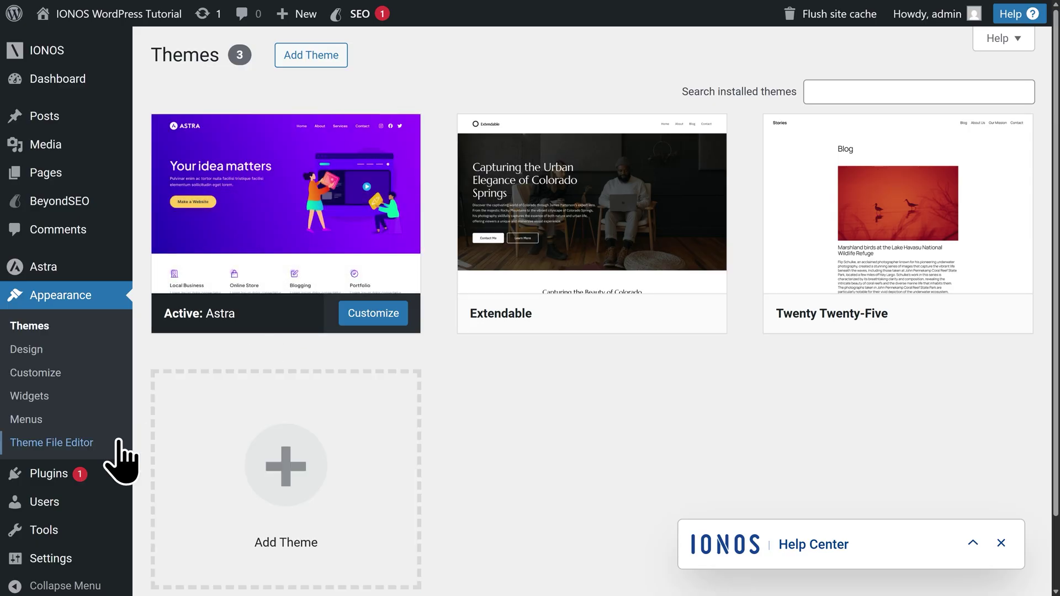
- Deactivate all installed plugins with one bulk action
click(51, 481)
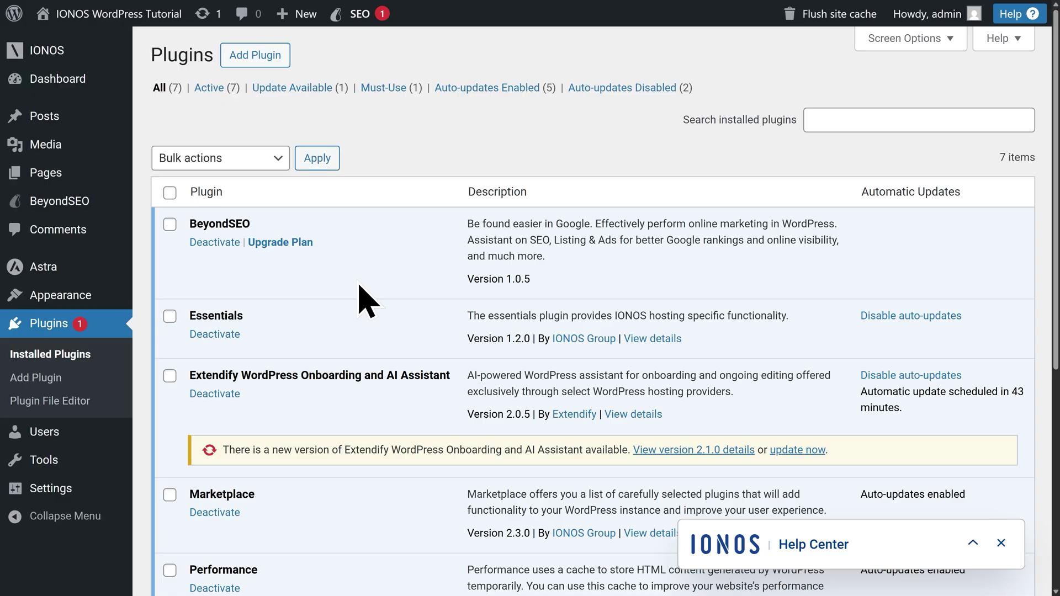
click(170, 193)
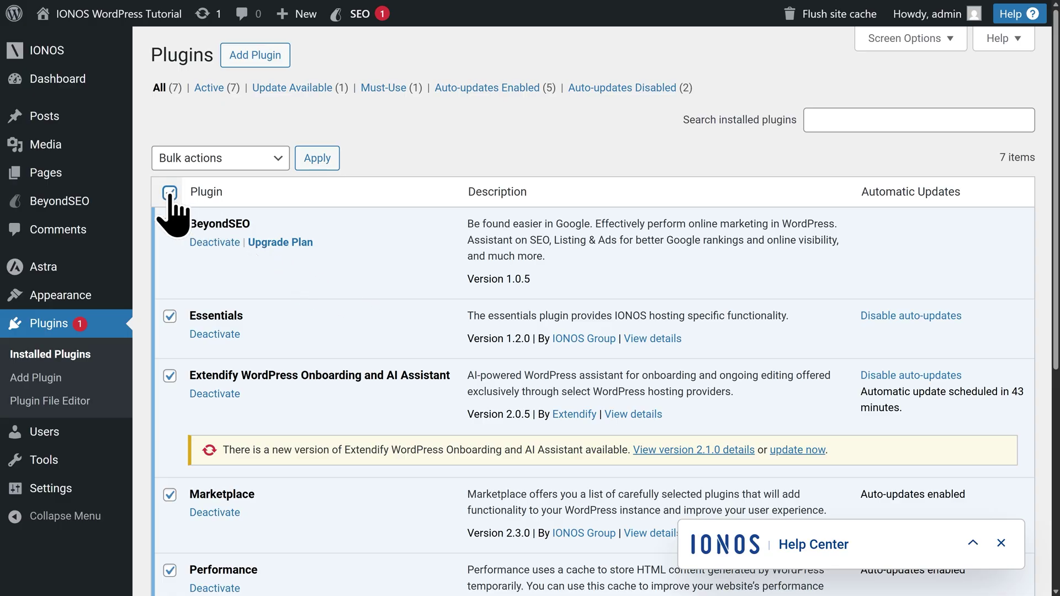
click(218, 159)
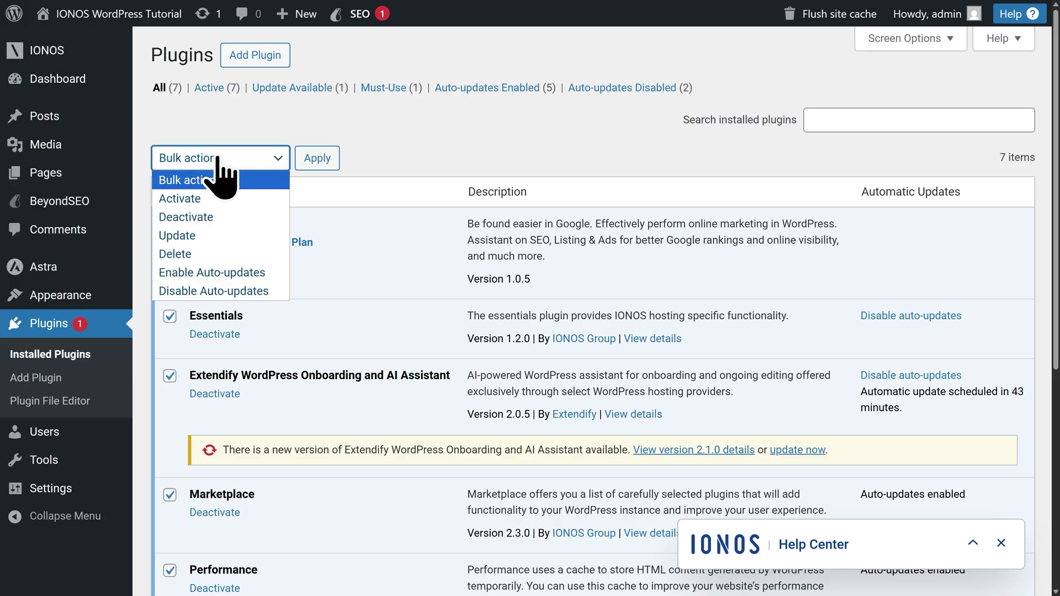
click(236, 219)
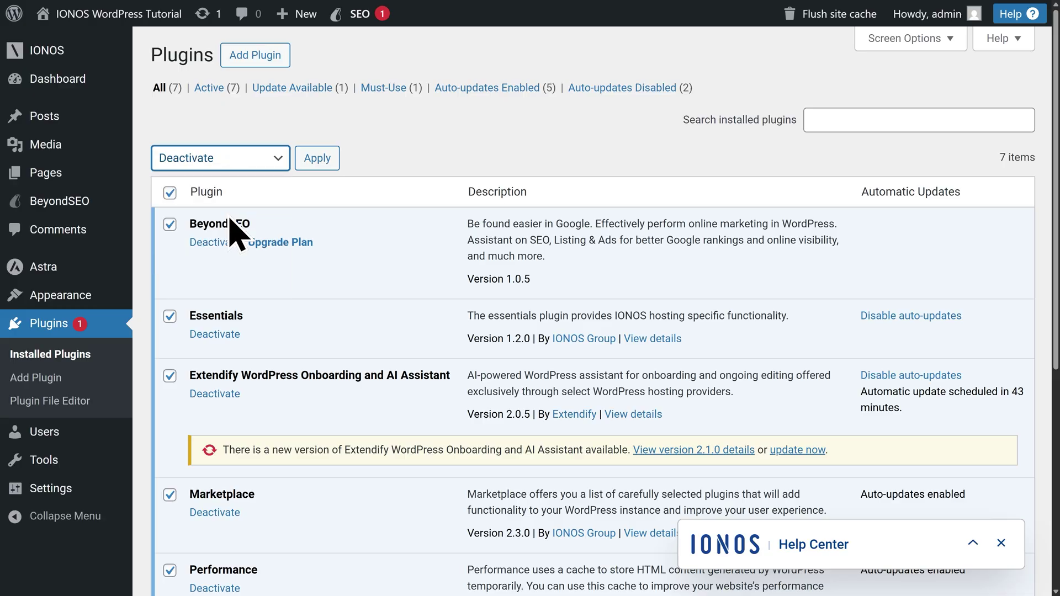
click(317, 166)
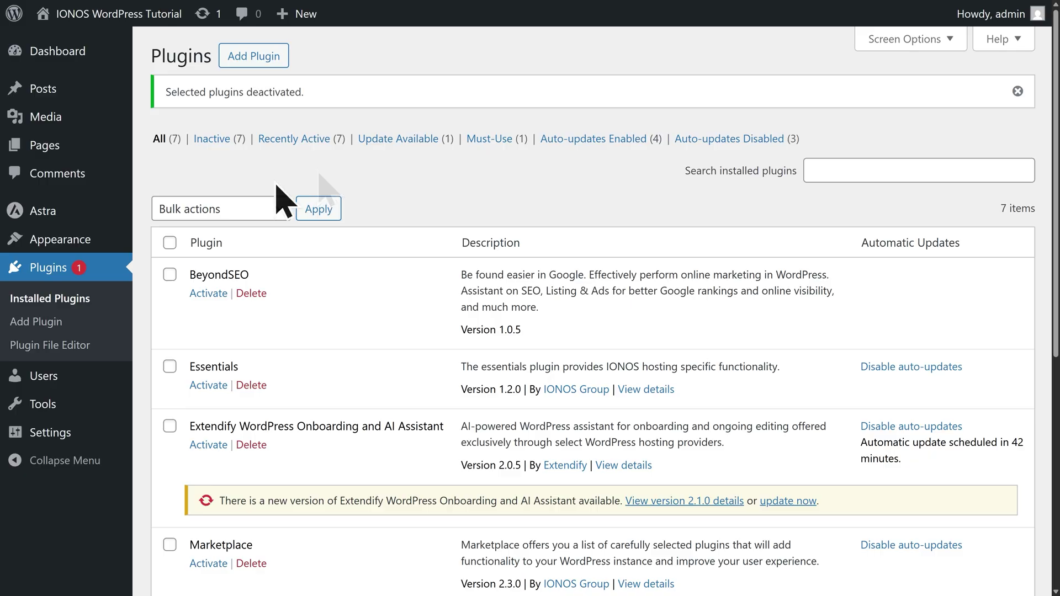
- Install and activate the Starter Templates plugin by Brainstorm Force and exit its website-building wizard to the dashboard
click(81, 324)
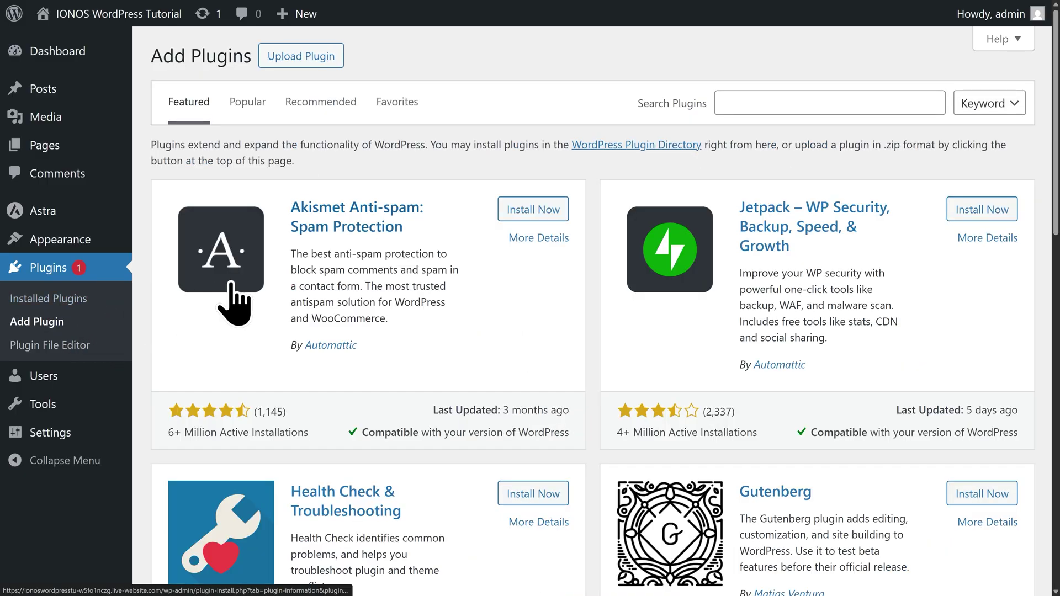
click(743, 106)
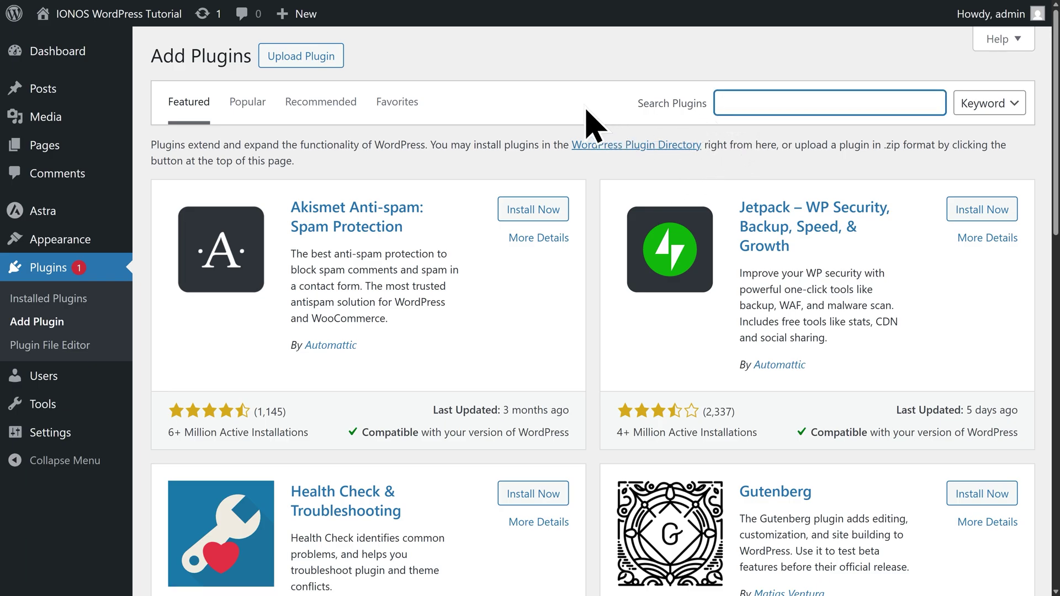
text(Starter Templates)
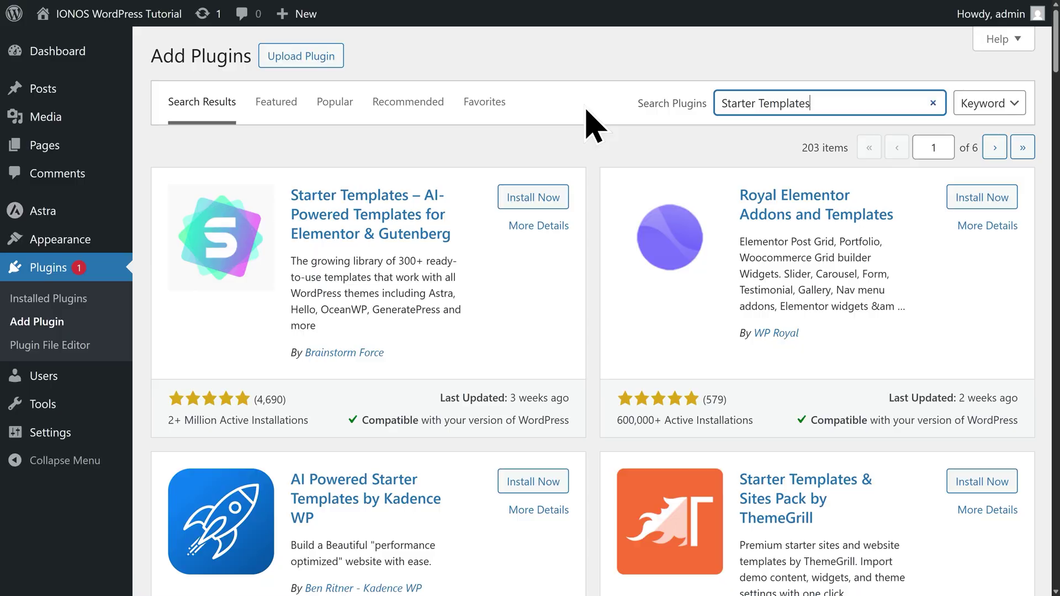
click(529, 206)
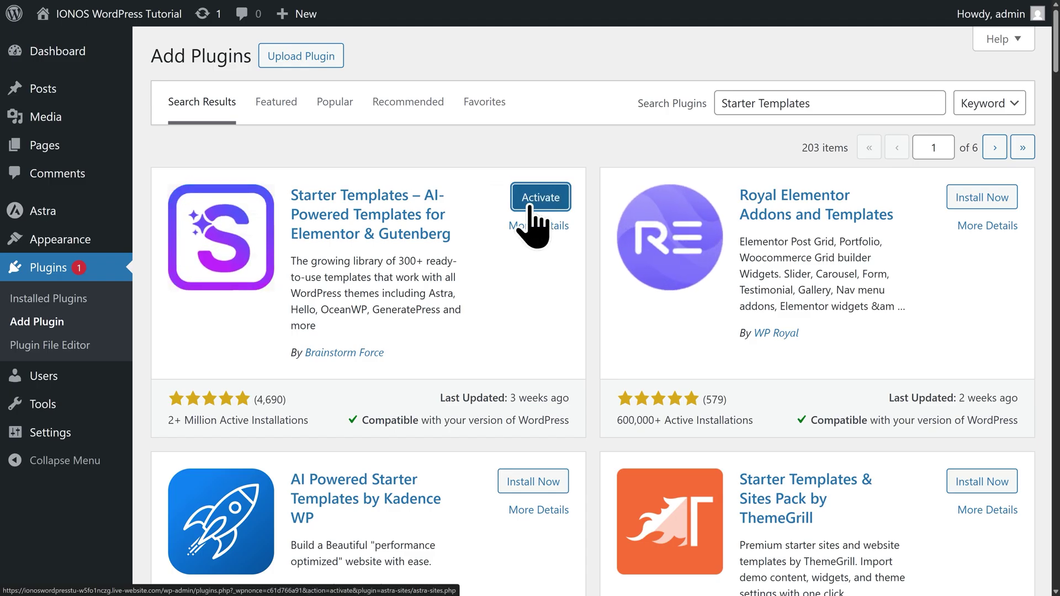
click(529, 207)
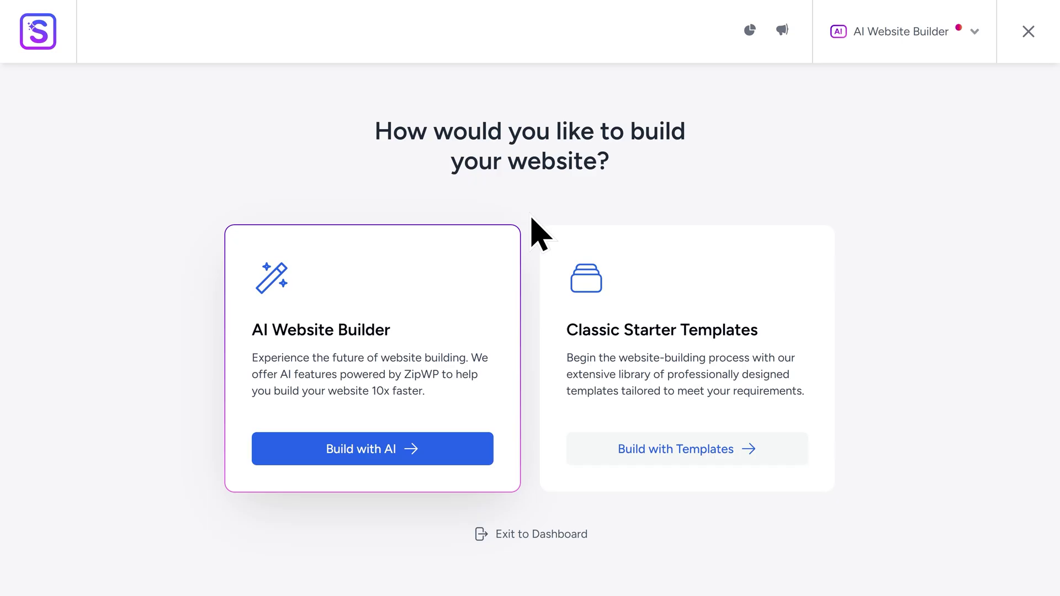
click(927, 58)
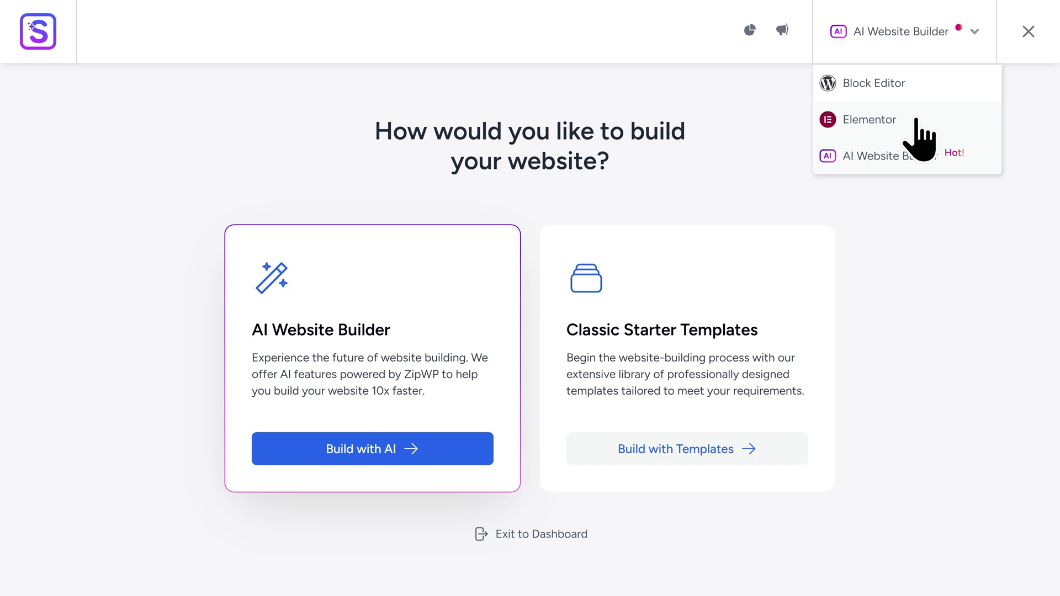
click(527, 534)
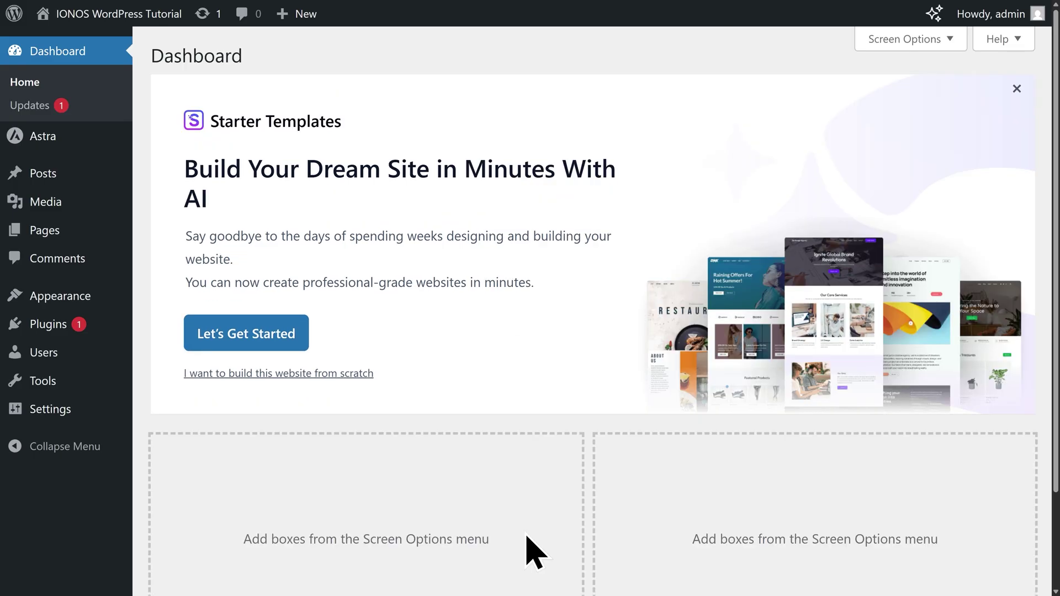
- Review the site's General Settings down to the end of the page and save them
click(93, 414)
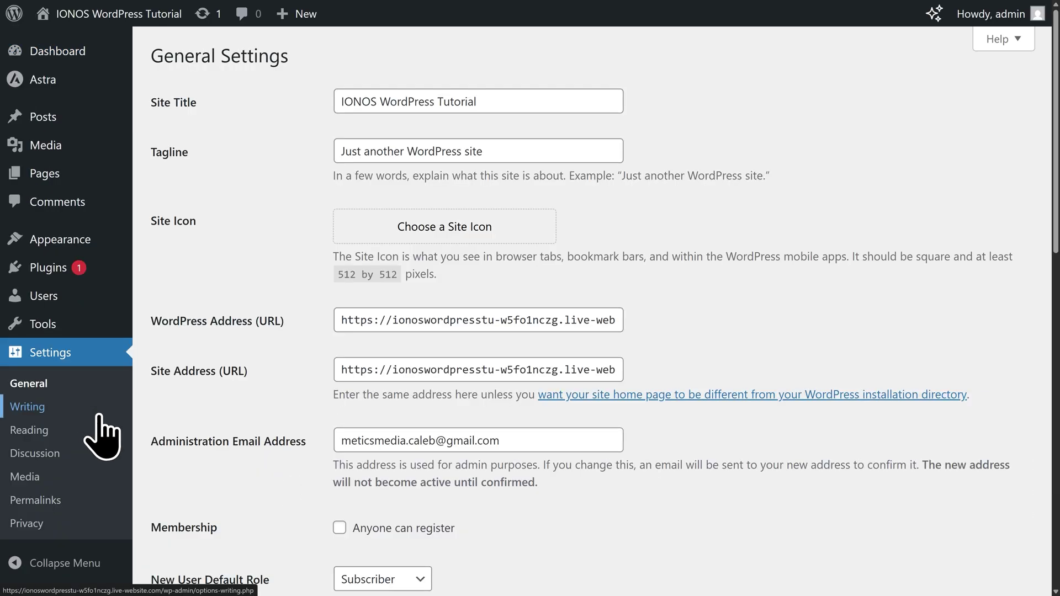
scroll(603, 513, down, 15)
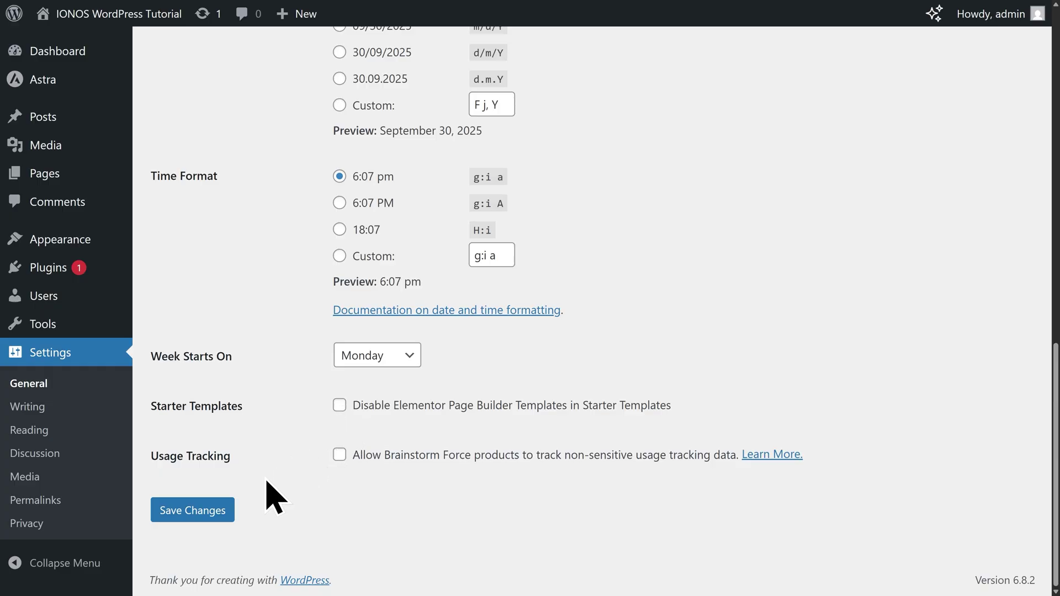
click(200, 517)
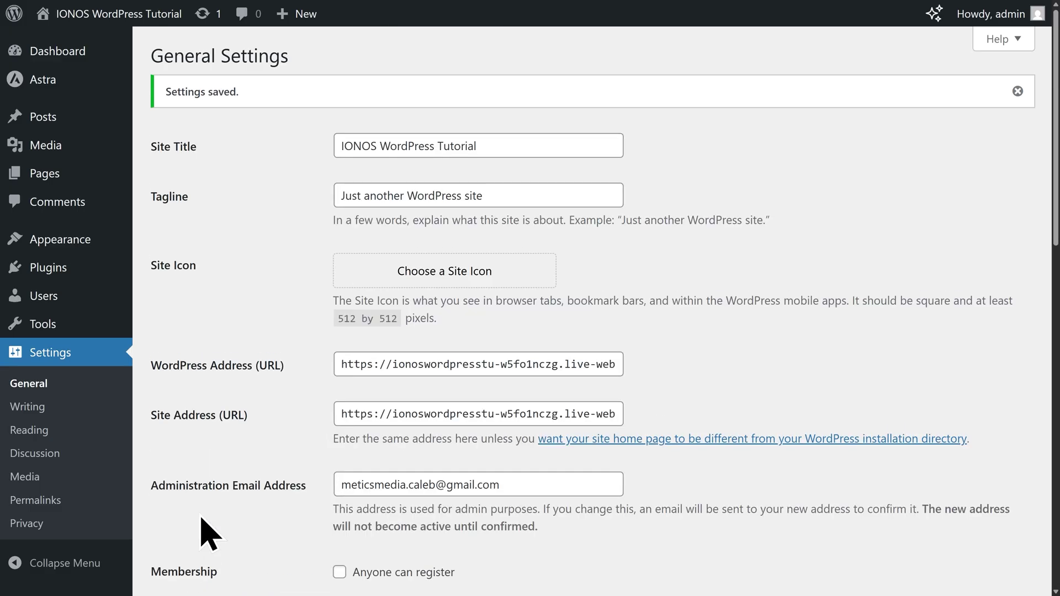
- Start Starter Templates from the installed plugins and choose Elementor as the page builder
click(86, 274)
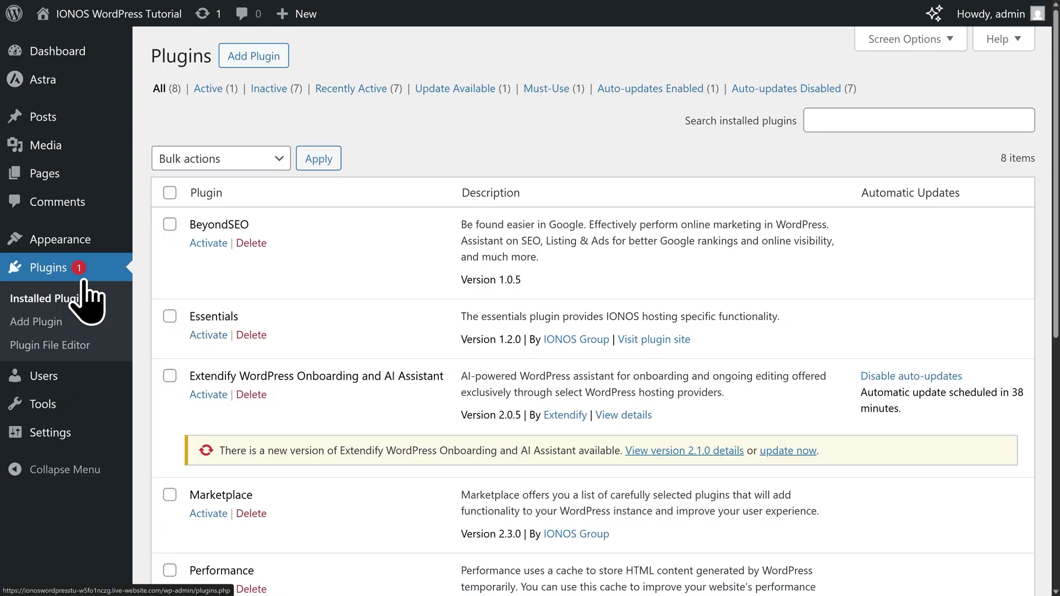
scroll(326, 356, down, 4)
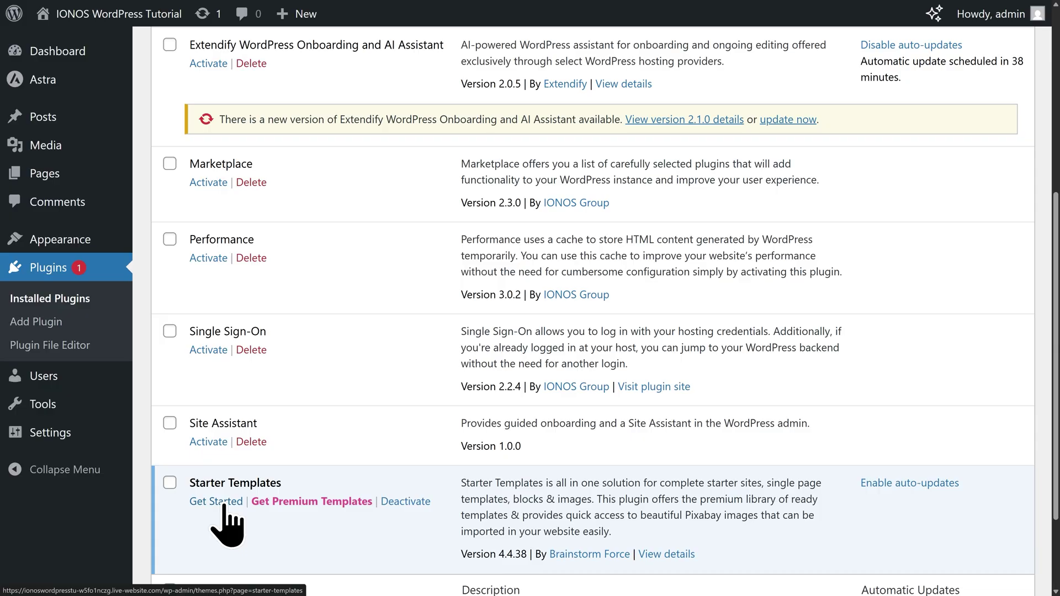
click(224, 503)
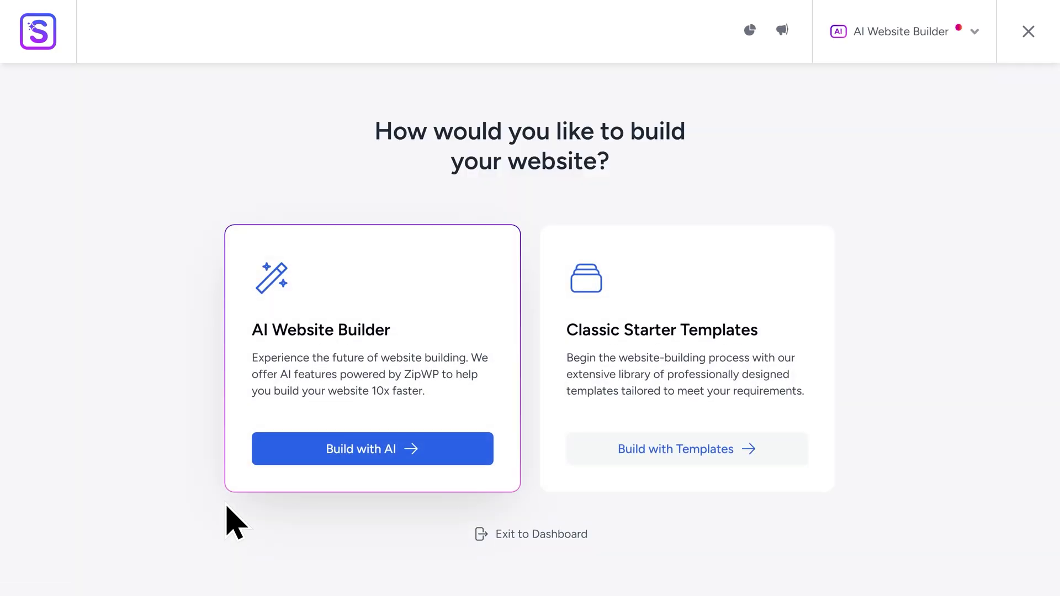
click(857, 63)
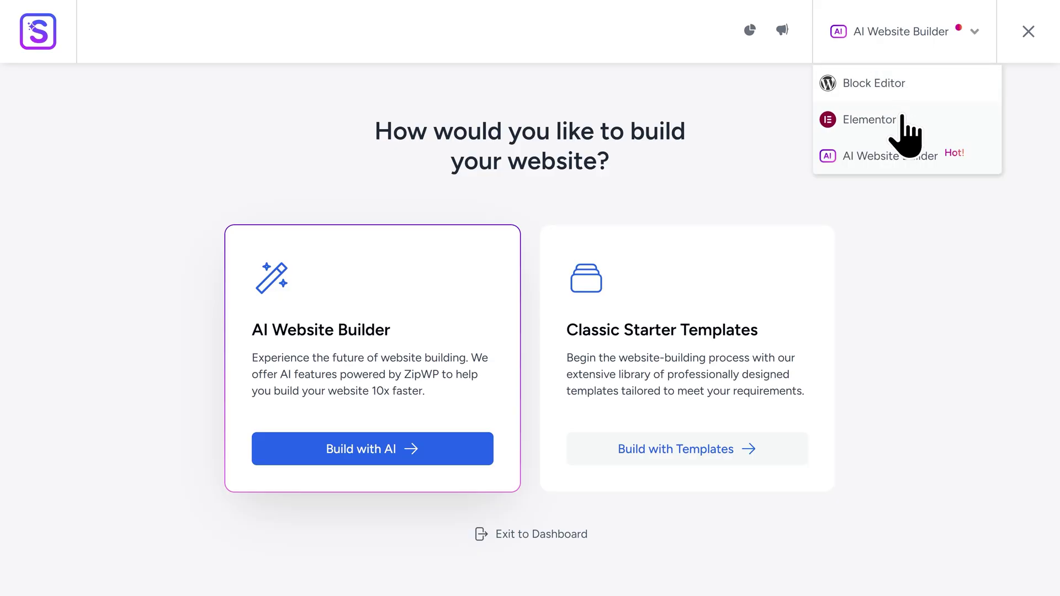
click(869, 120)
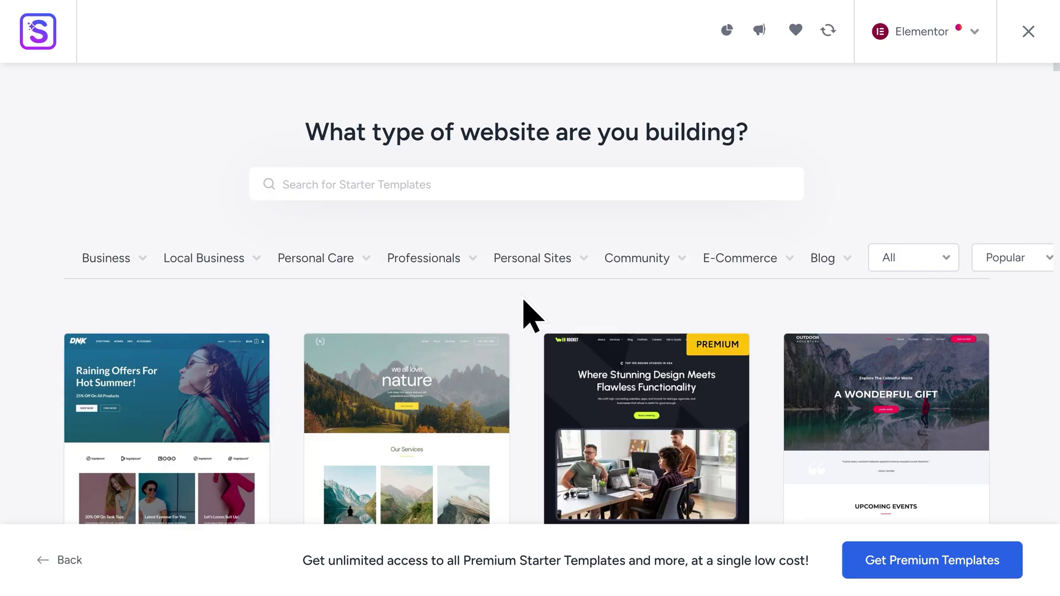
- Browse the Elementor starter templates and their categories, and select the free Outdoor Adventure template
scroll(524, 301, down, 8)
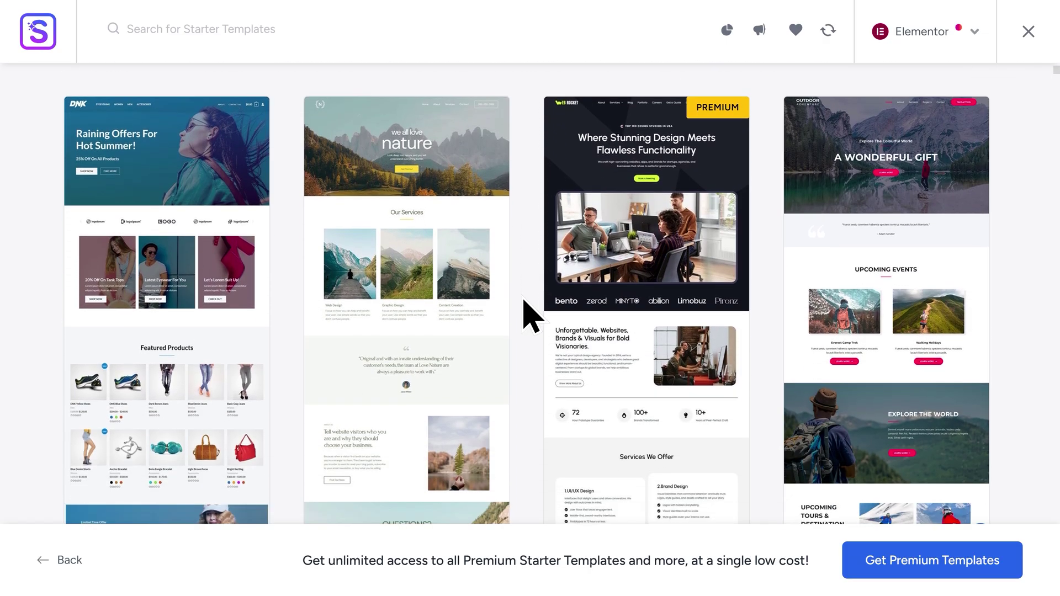
scroll(522, 309, up, 8)
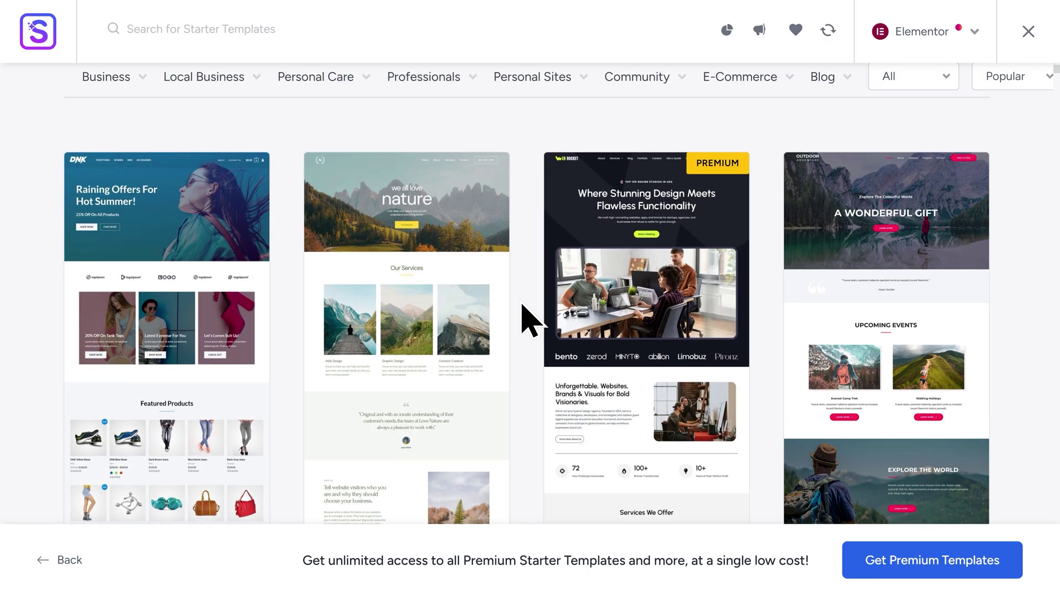
mouse_move(512, 265)
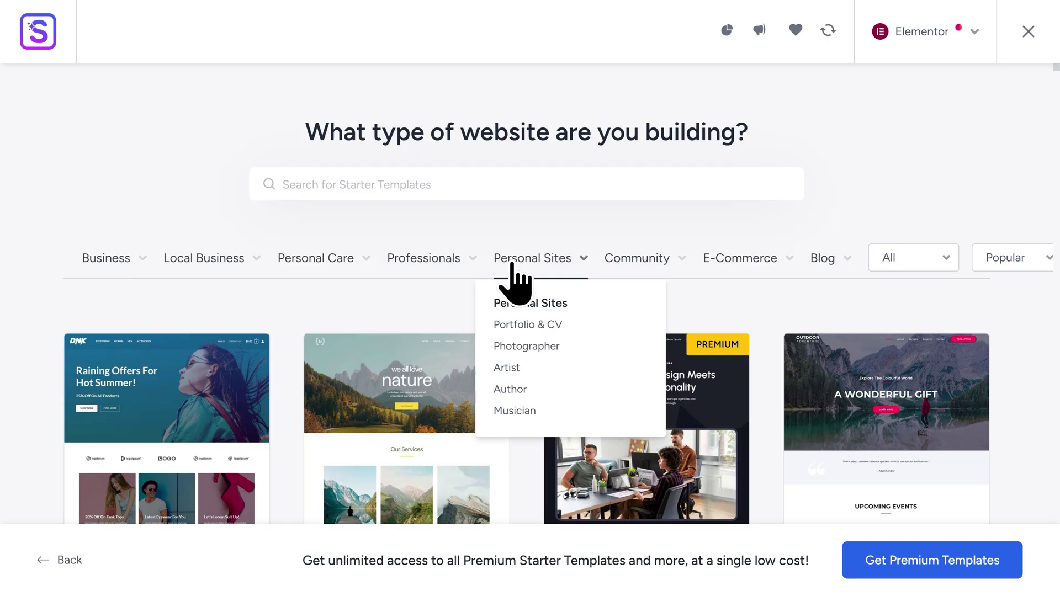
mouse_move(626, 269)
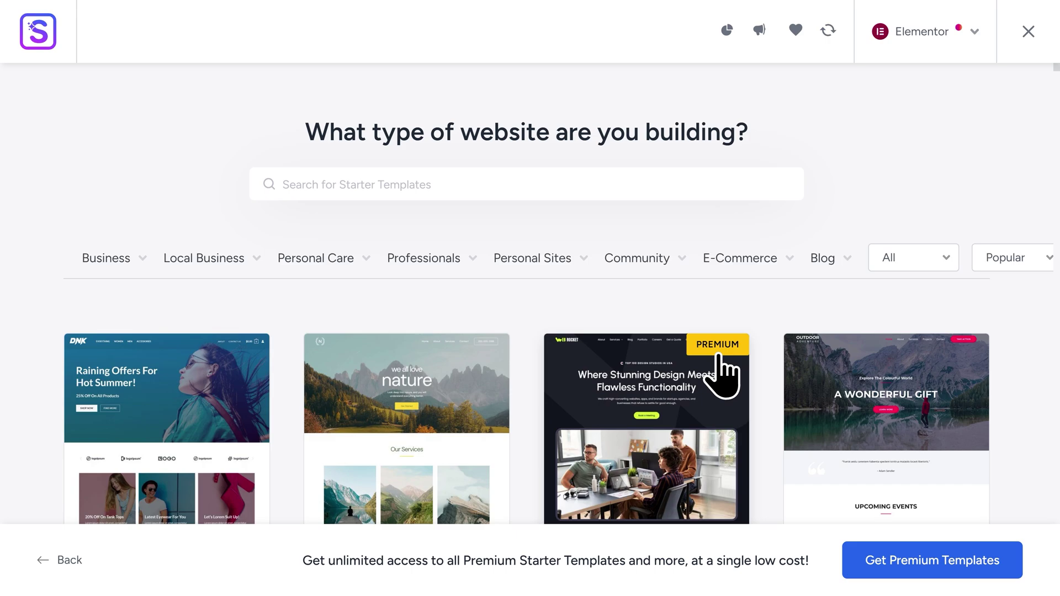
scroll(718, 369, down, 3)
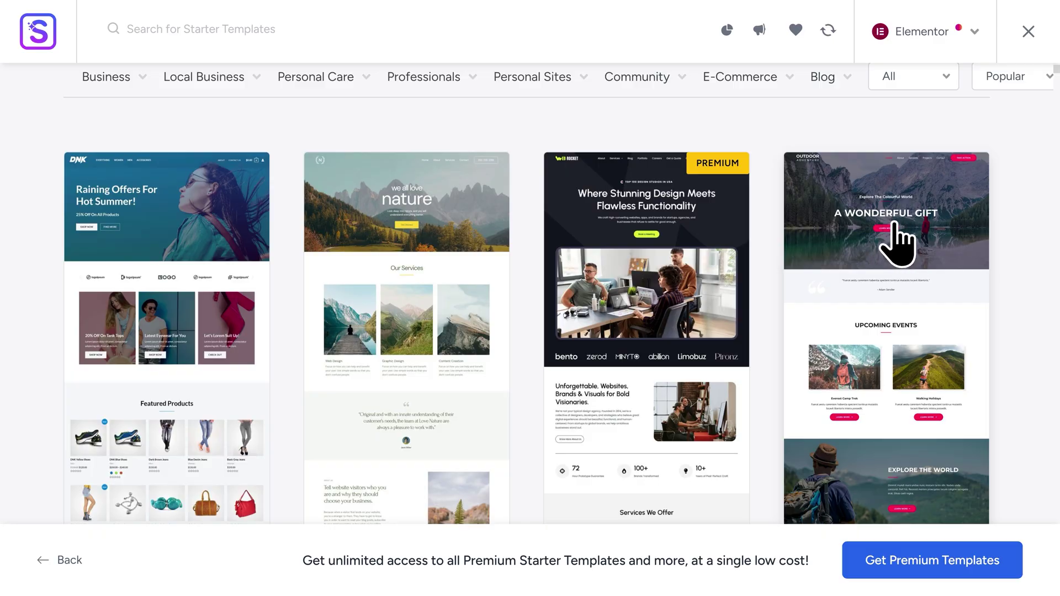
scroll(897, 240, down, 3)
scroll(897, 243, up, 2)
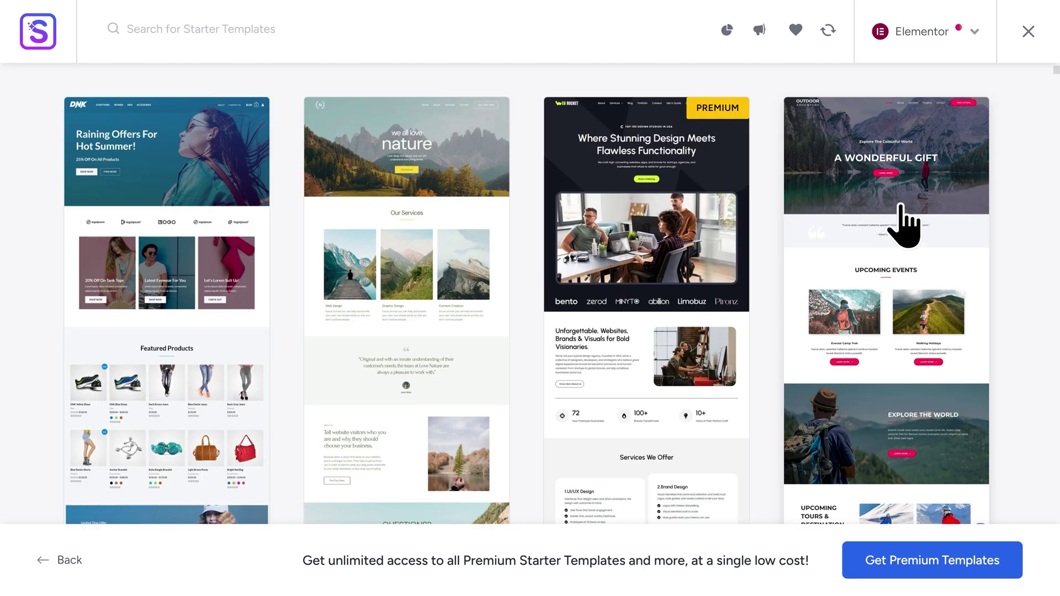
click(900, 209)
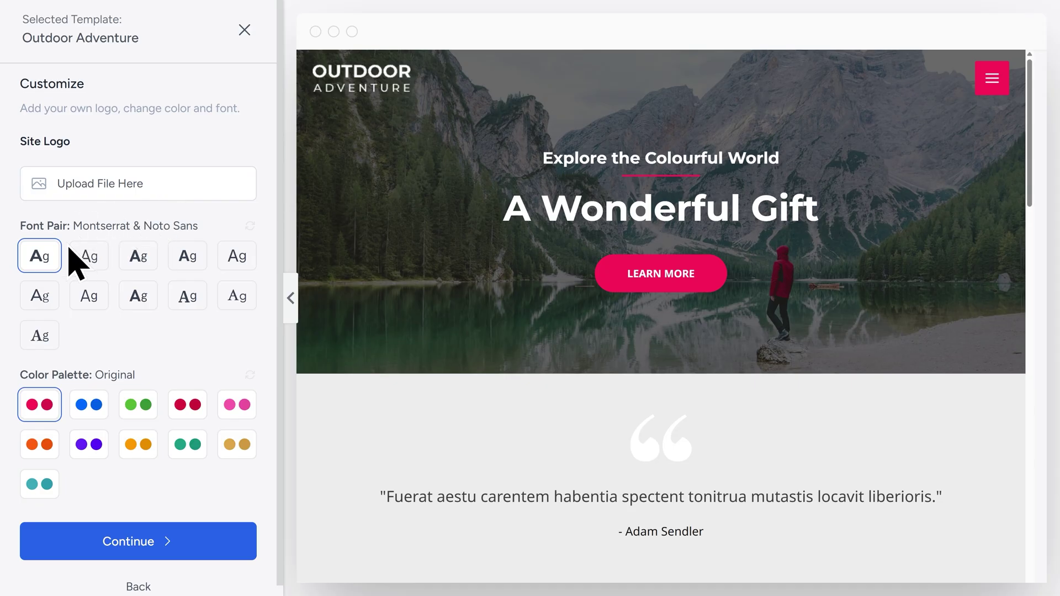
- Try several font pairs on the template preview and settle on Outfit & DM Sans
click(87, 266)
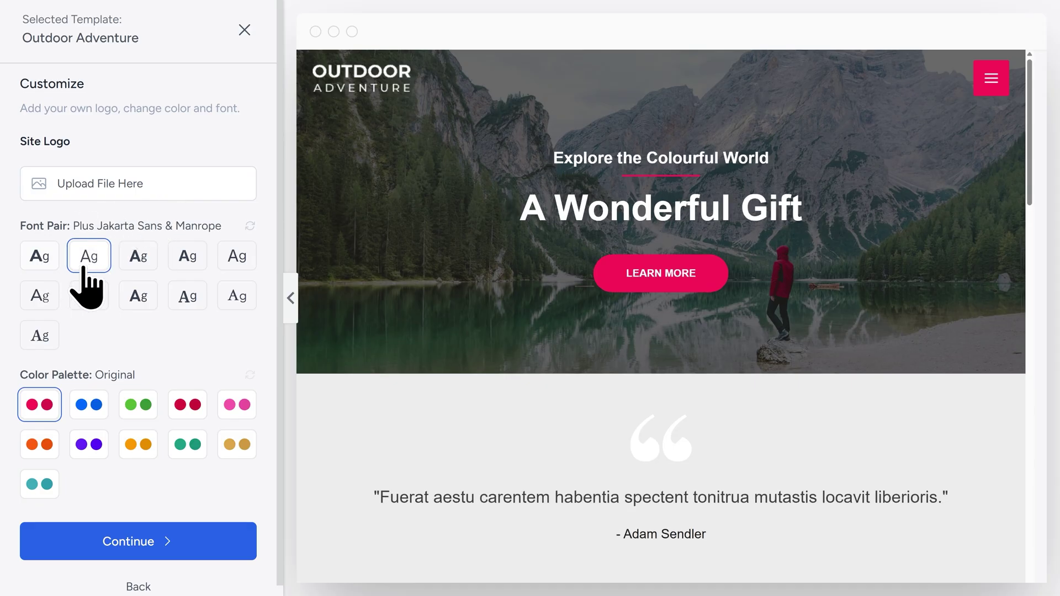
click(137, 267)
click(187, 268)
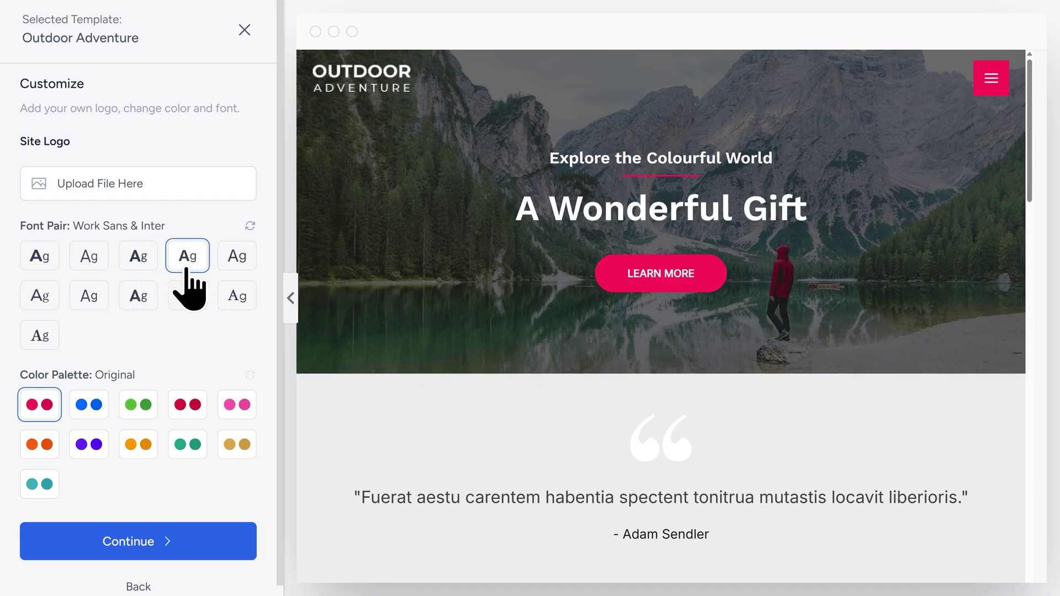
click(139, 305)
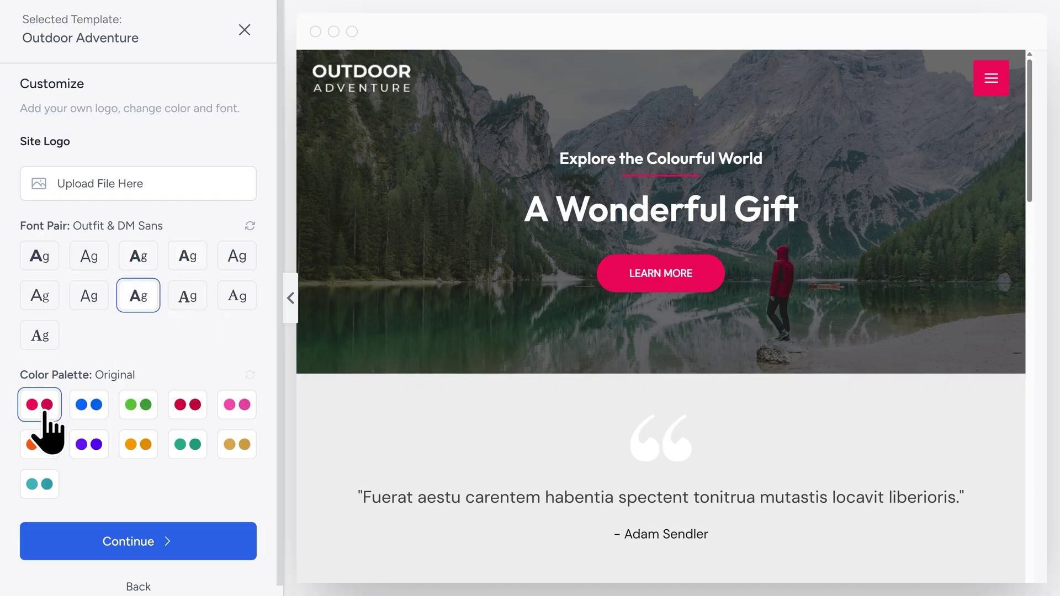
- Try several color palettes, settle on the teal-green Style 8, and continue to the feature selection
click(87, 409)
click(136, 414)
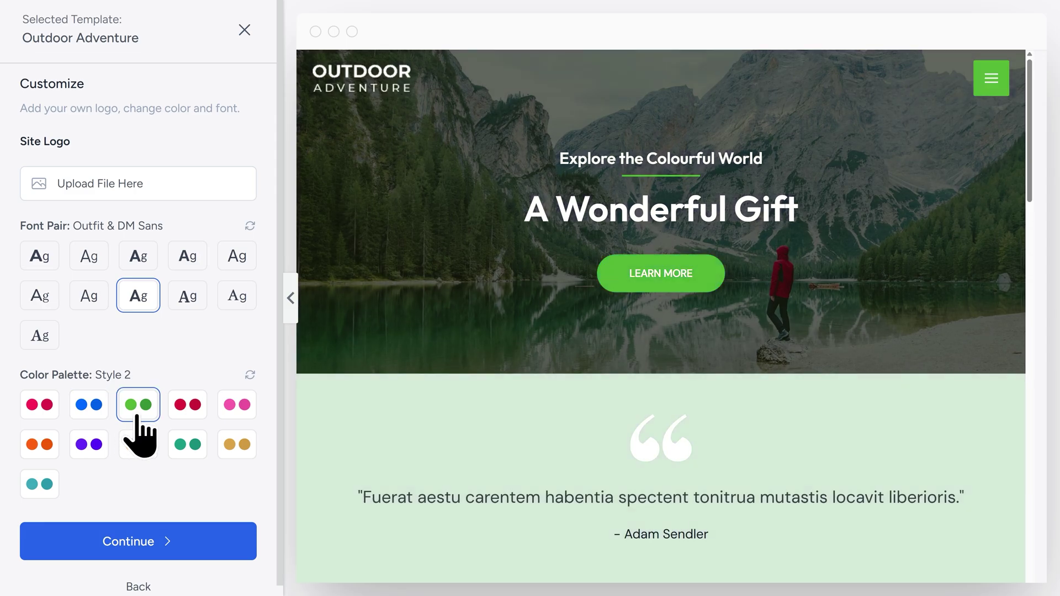
click(188, 446)
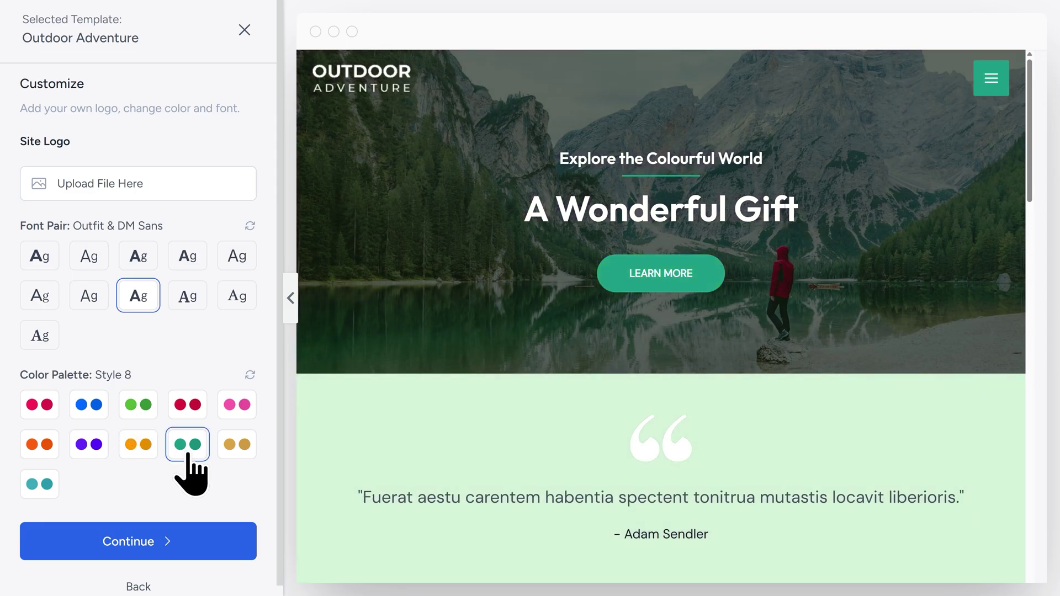
click(152, 546)
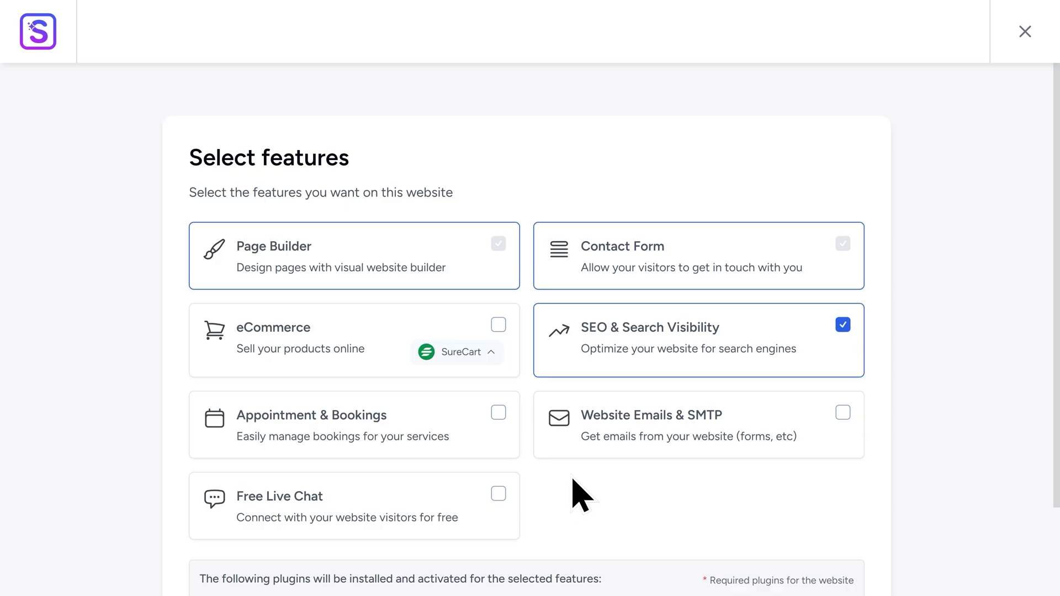
- Skip the feature selection, then build the website after acknowledging that site settings will be overwritten
scroll(575, 495, down, 3)
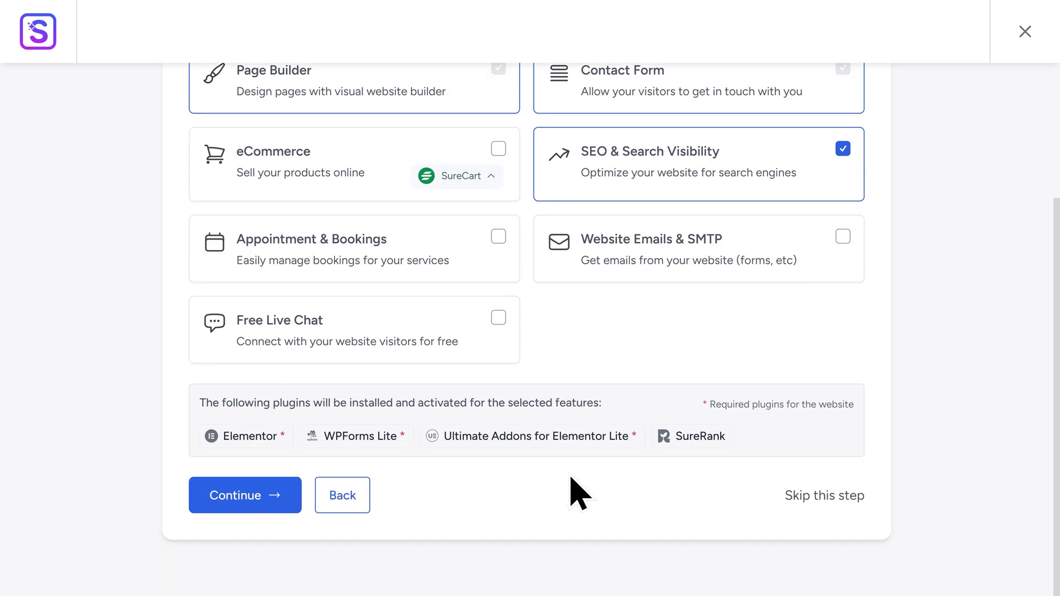
click(821, 496)
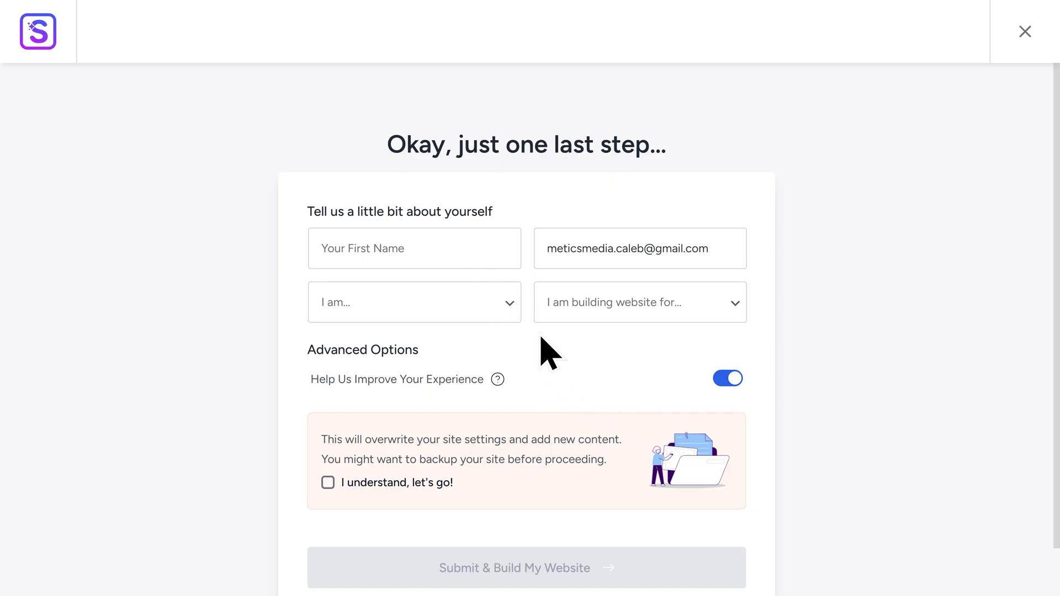
scroll(550, 353, down, 2)
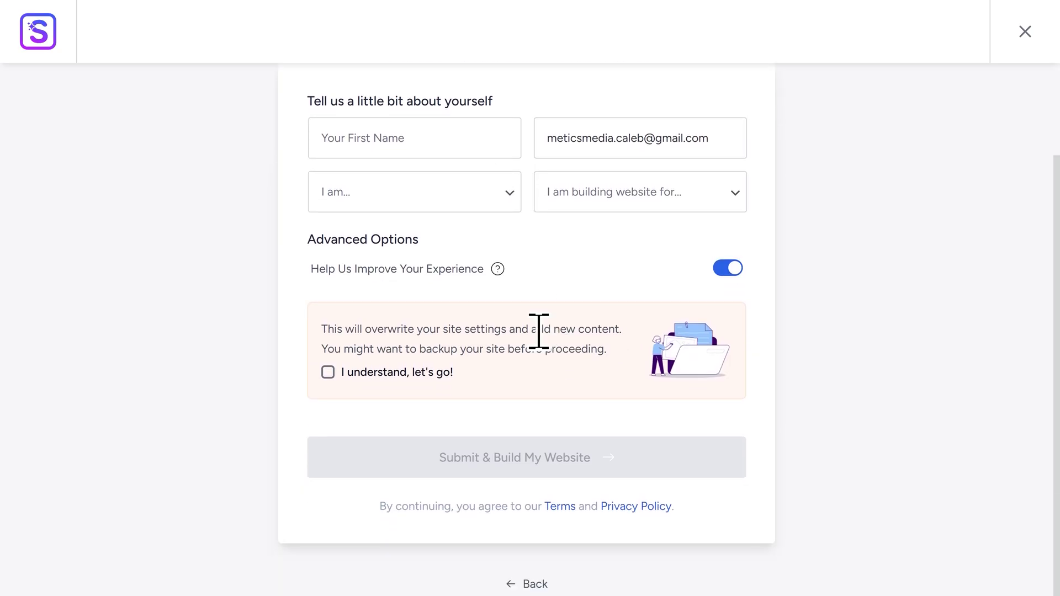
click(412, 380)
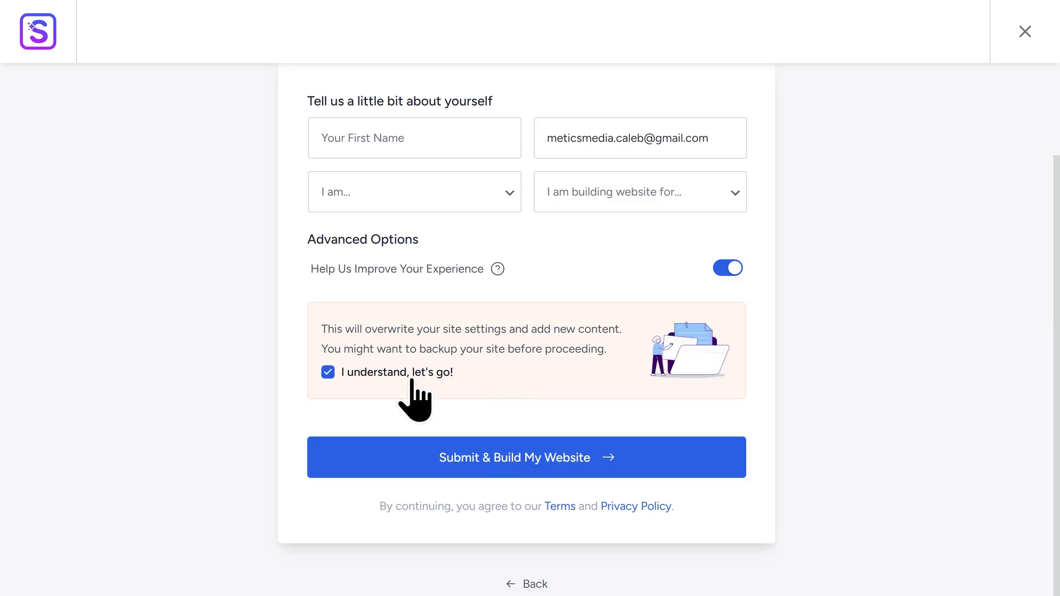
click(525, 474)
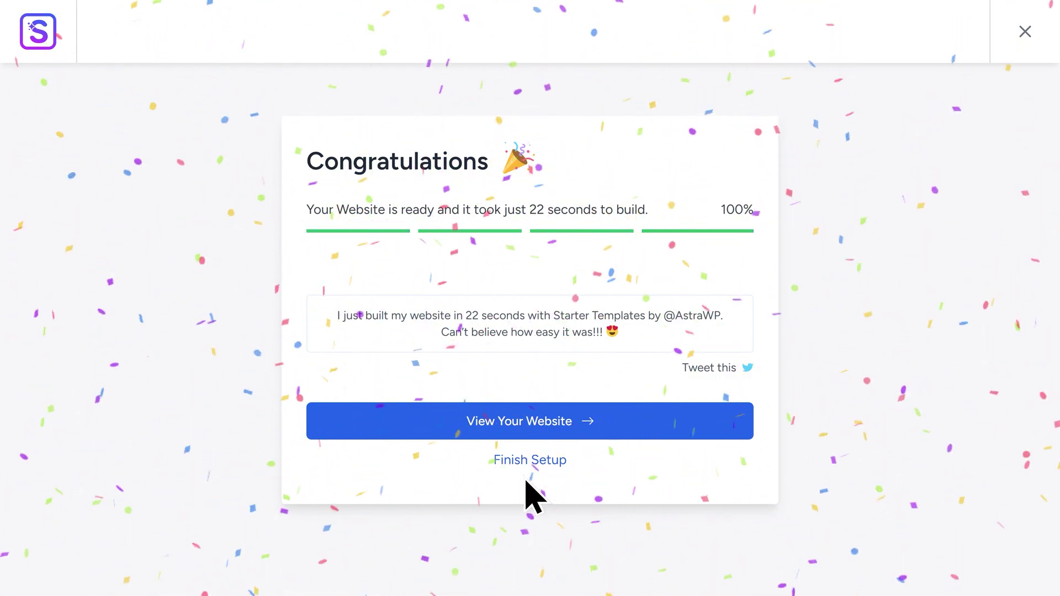
- View the finished website and open its home page for editing with Elementor
click(532, 432)
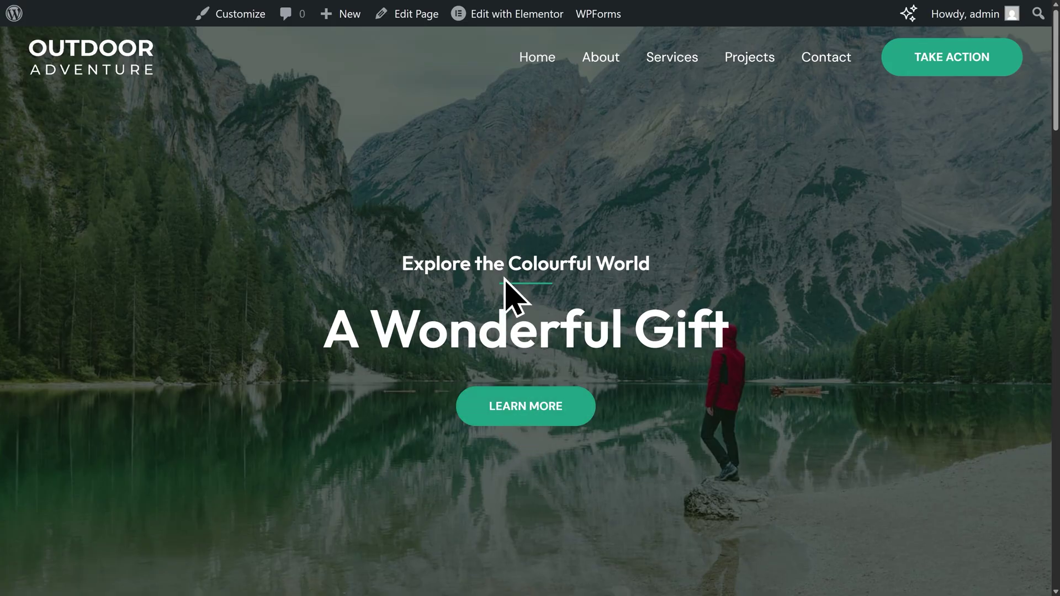
mouse_move(517, 22)
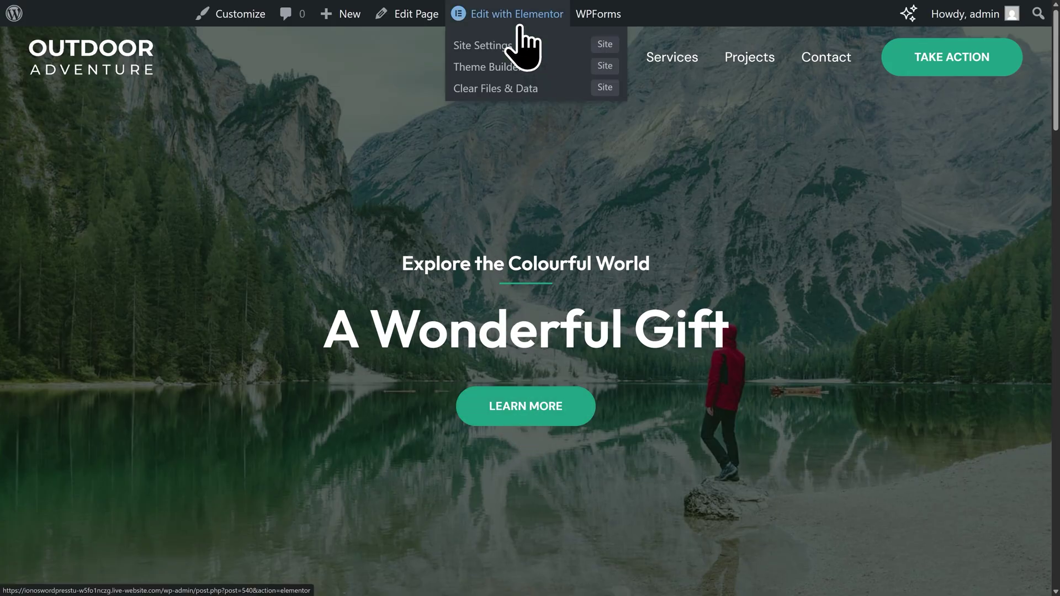
click(520, 25)
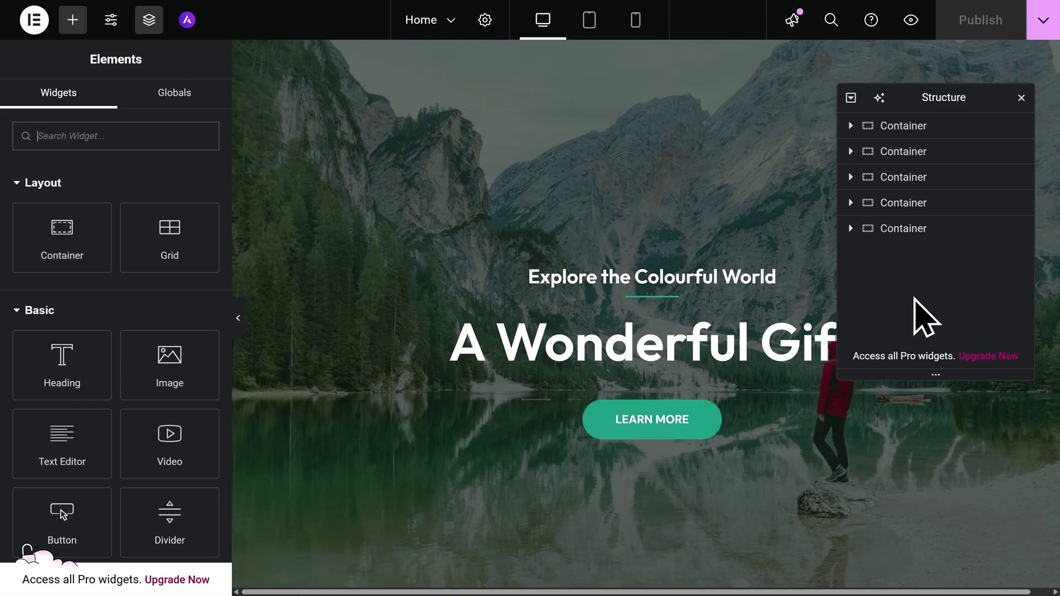
- Expand the first container down to its widgets, and hide and reshow its first heading and the inner container
click(851, 127)
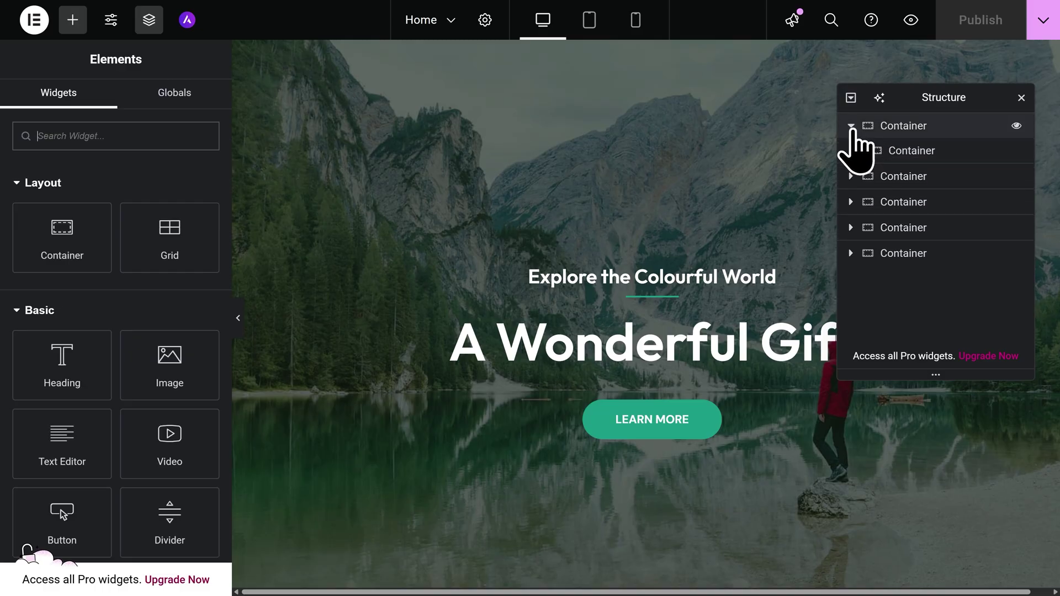
click(859, 152)
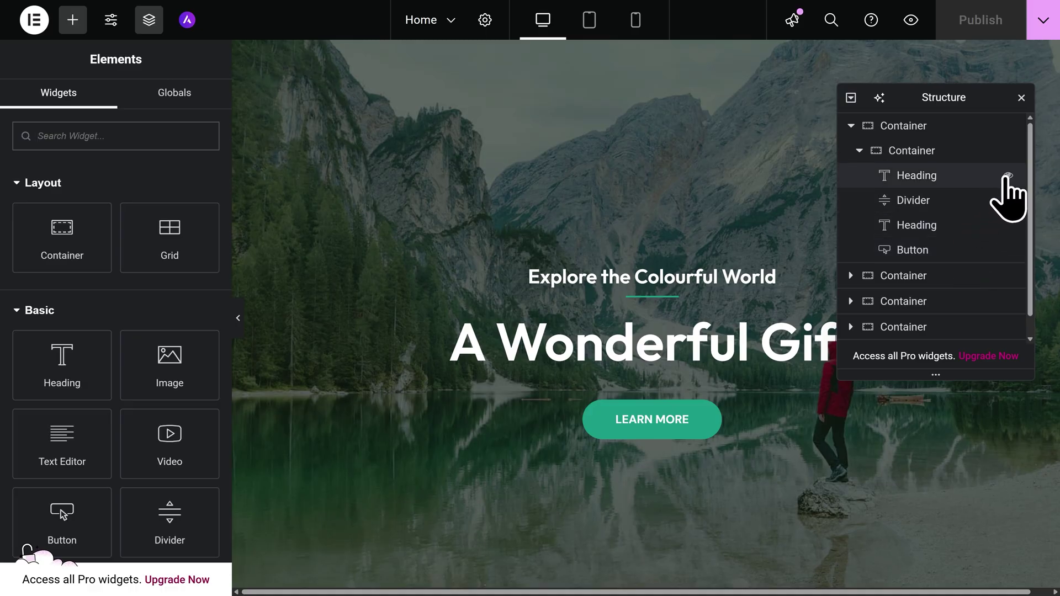
click(1007, 176)
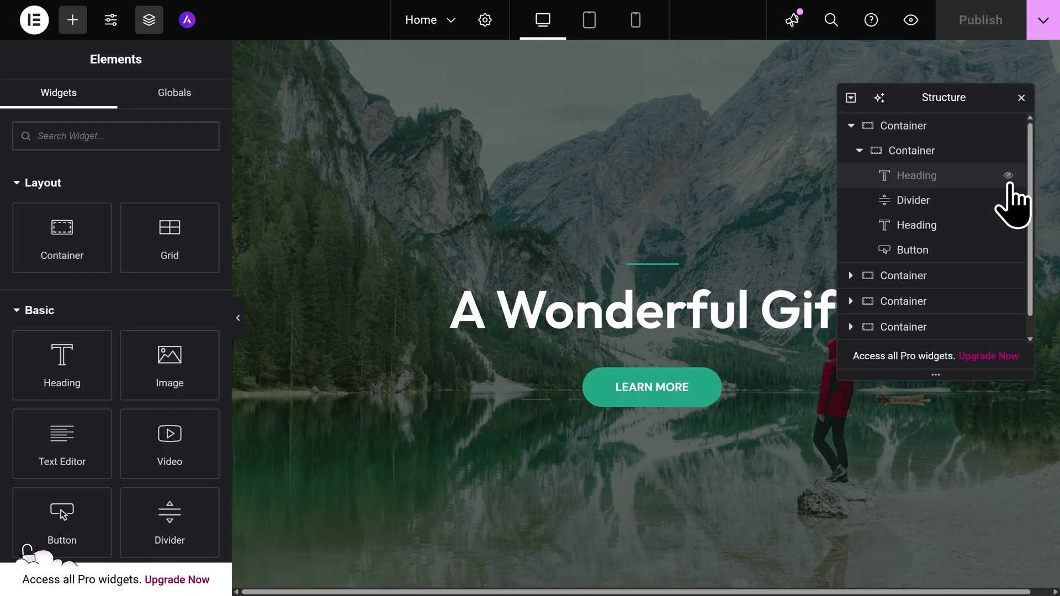
click(1010, 184)
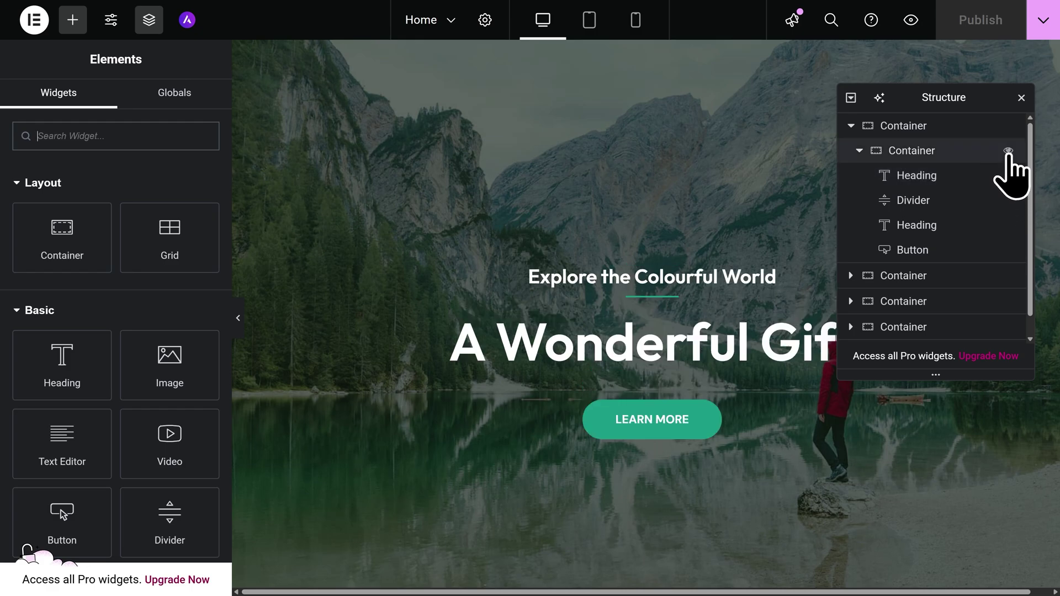
click(1009, 150)
click(1008, 151)
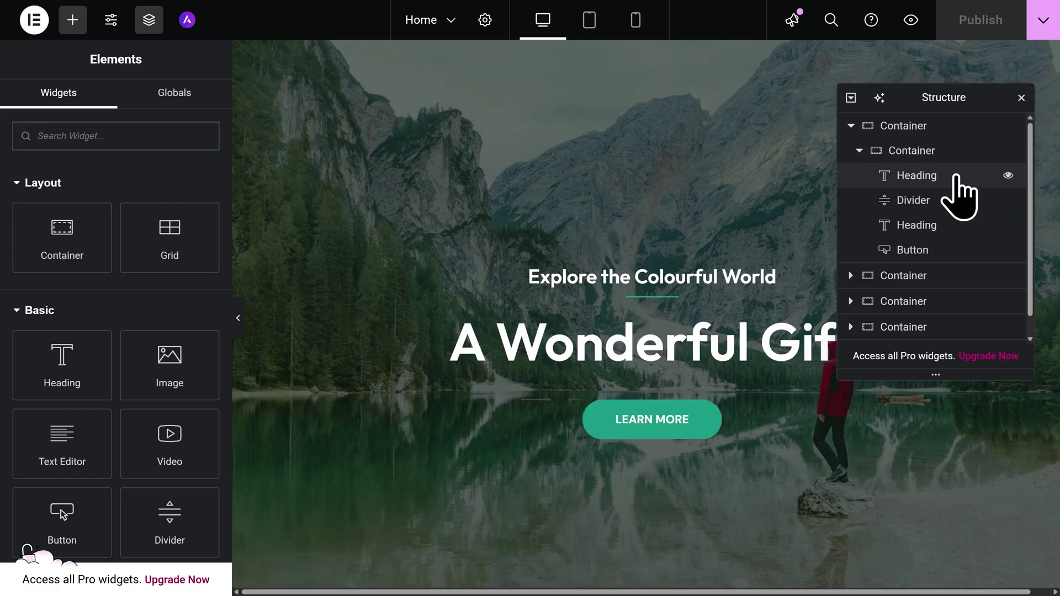
- Move the "Explore the Colourful World" heading below "A Wonderful Gift" in the structure, close the structure, and undo the move
drag(957, 180, 956, 230)
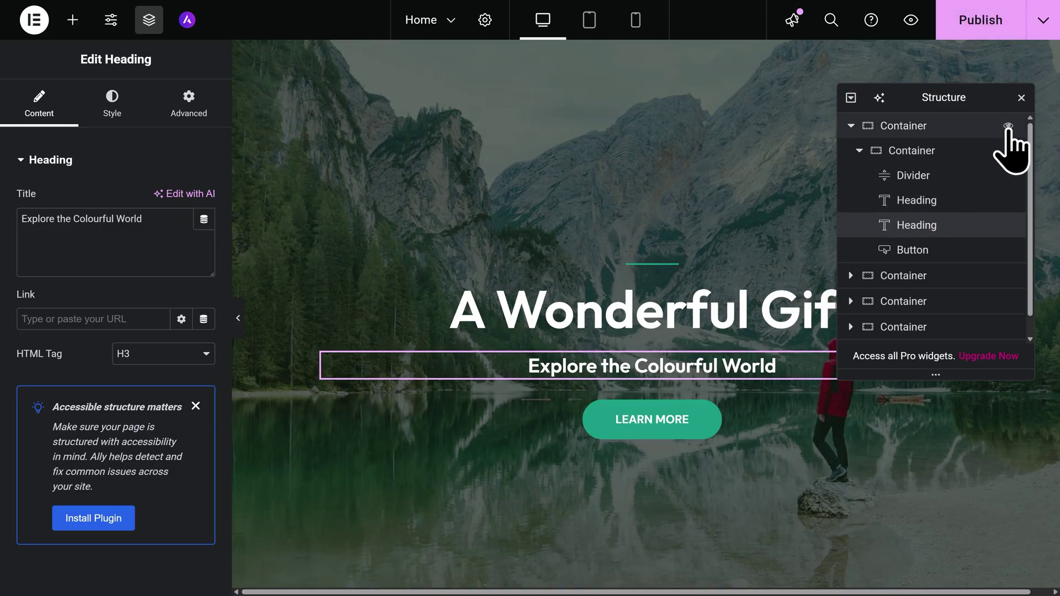
click(1021, 99)
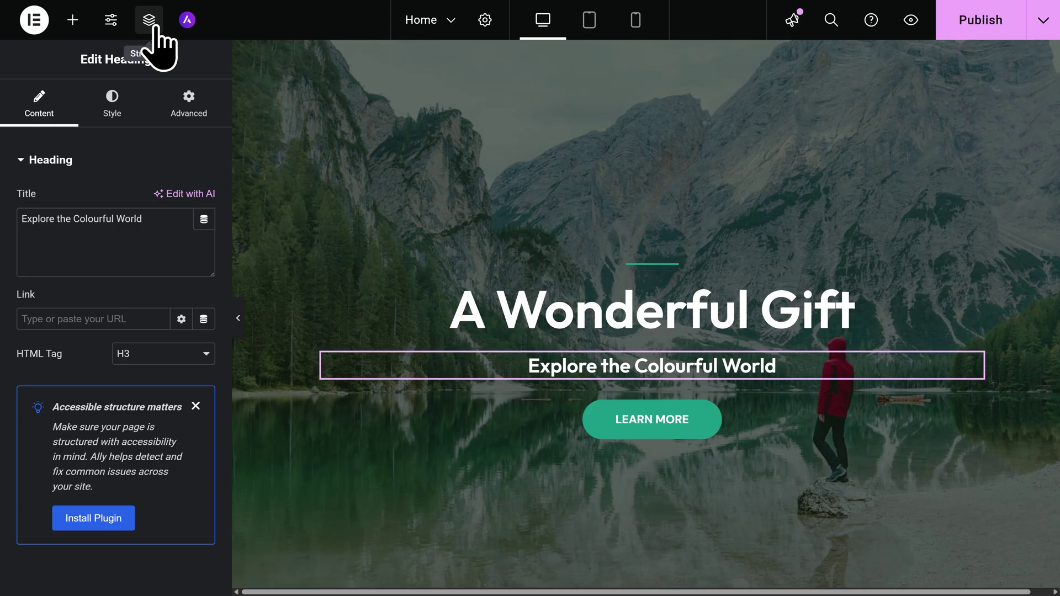
key(ctrl+z)
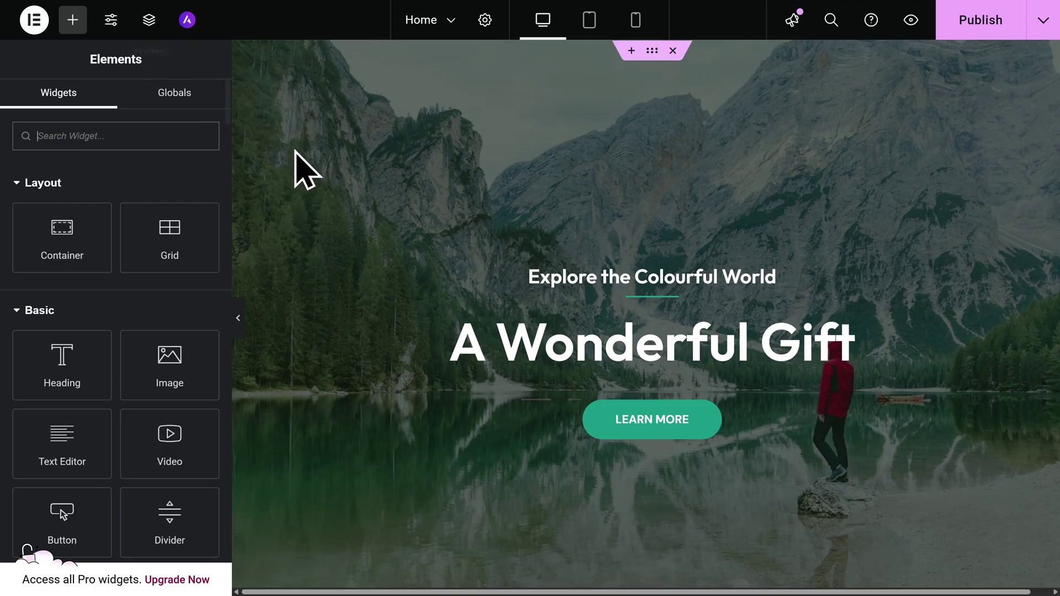
- Replace the "Explore the Colourful World" heading text with "Welcome to my website!" and open the heading's style options
click(531, 284)
triple_click(514, 280)
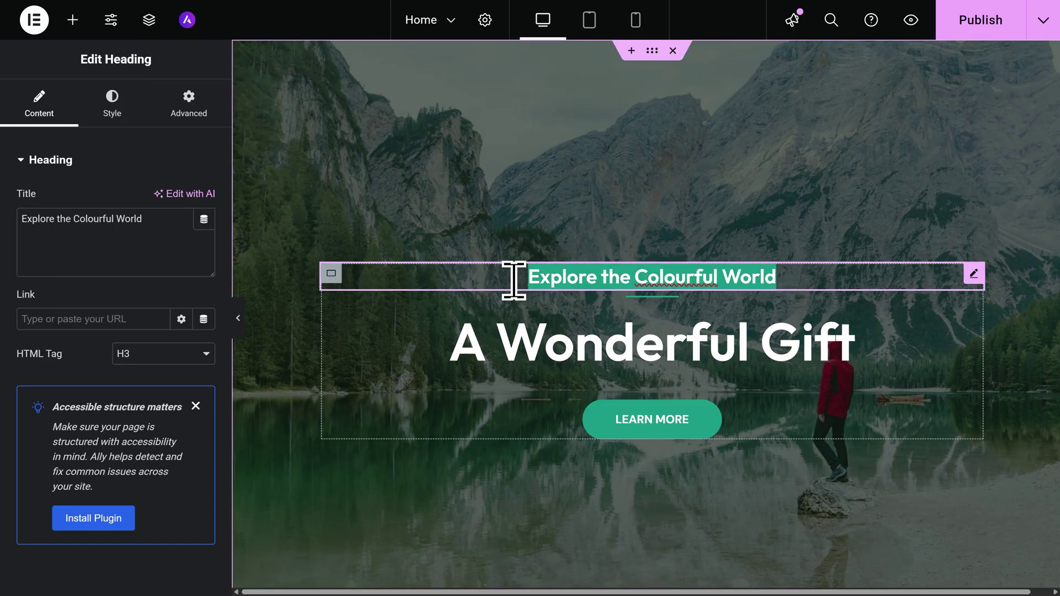
text(Welcome to m)
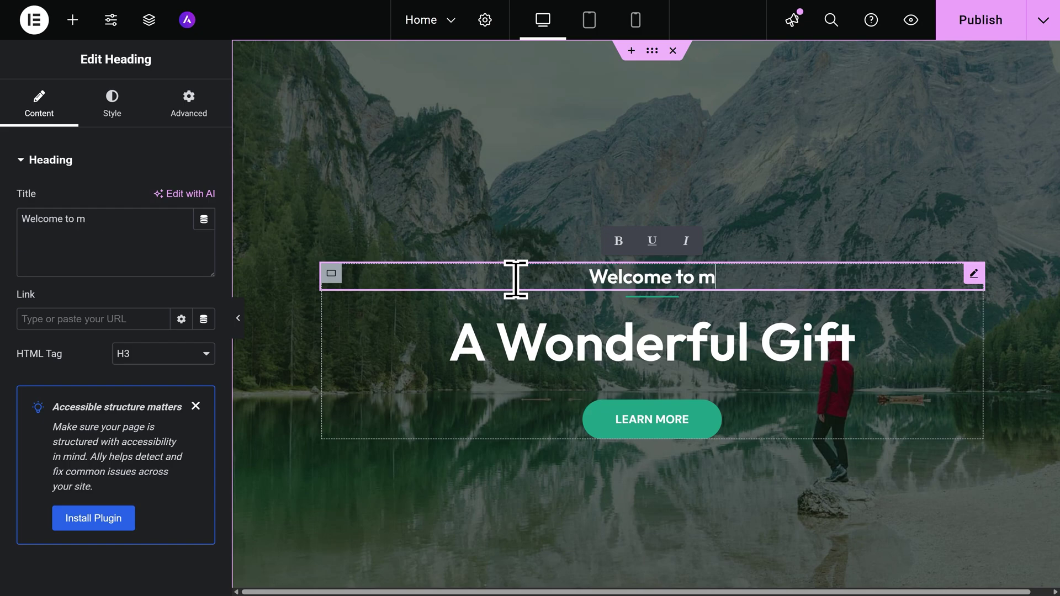
text(y website!)
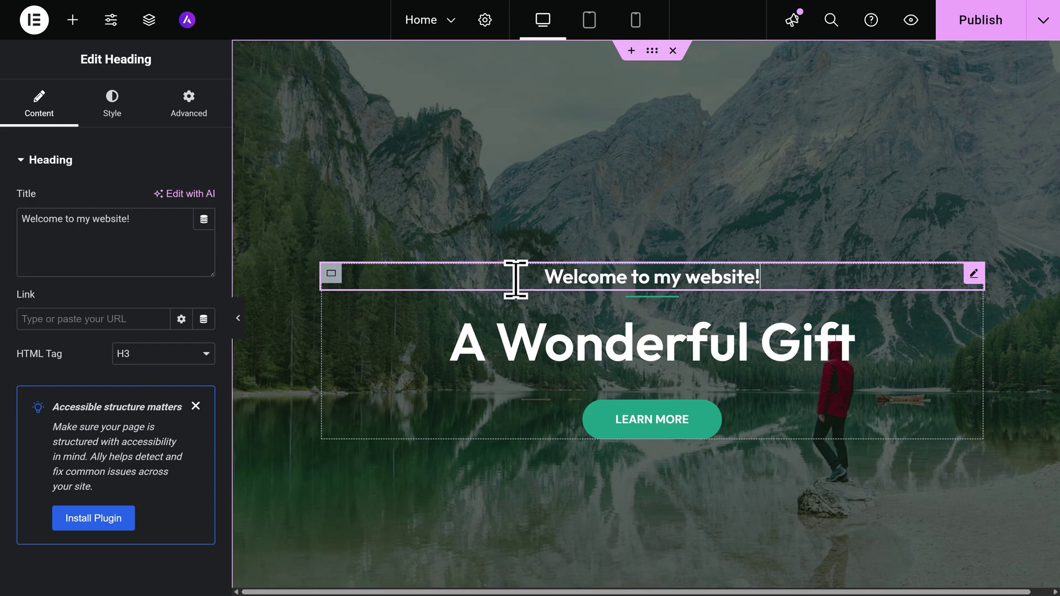
drag(151, 223, 20, 222)
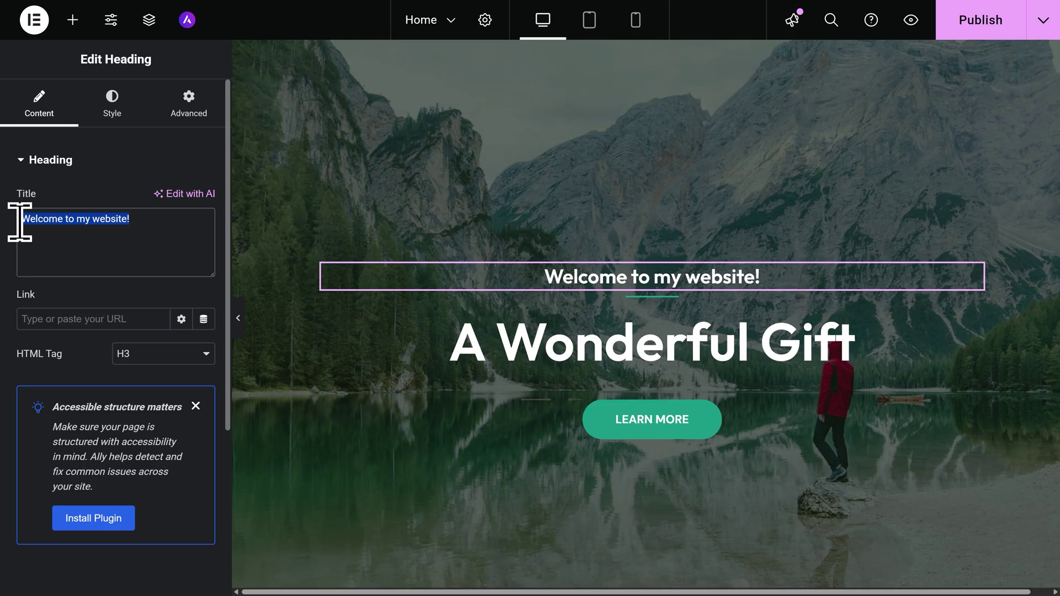
click(108, 120)
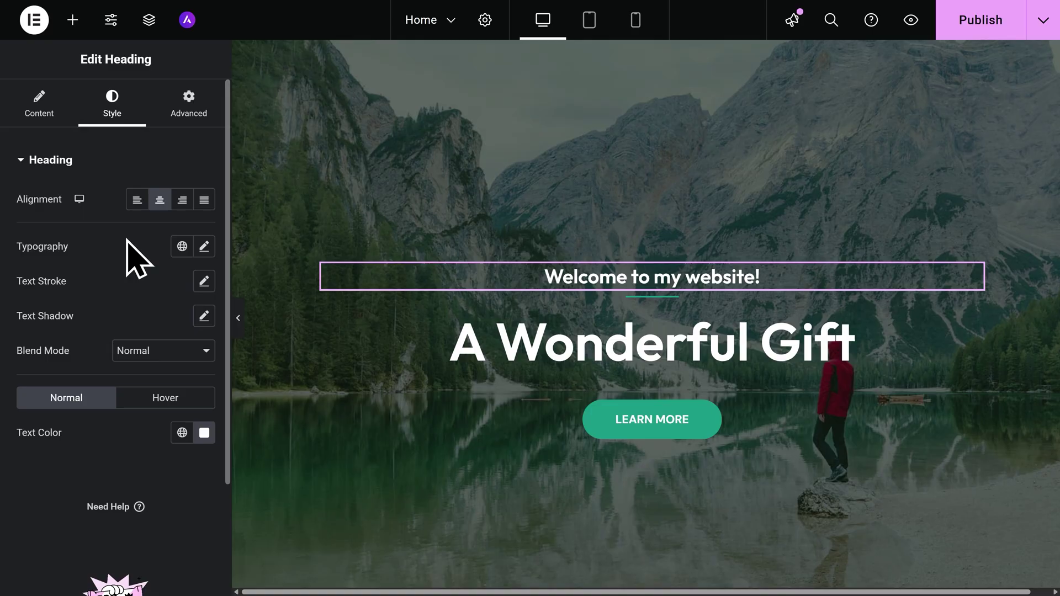
- Change the hero button's text to "Click here!" and link it to the Contact page
click(616, 429)
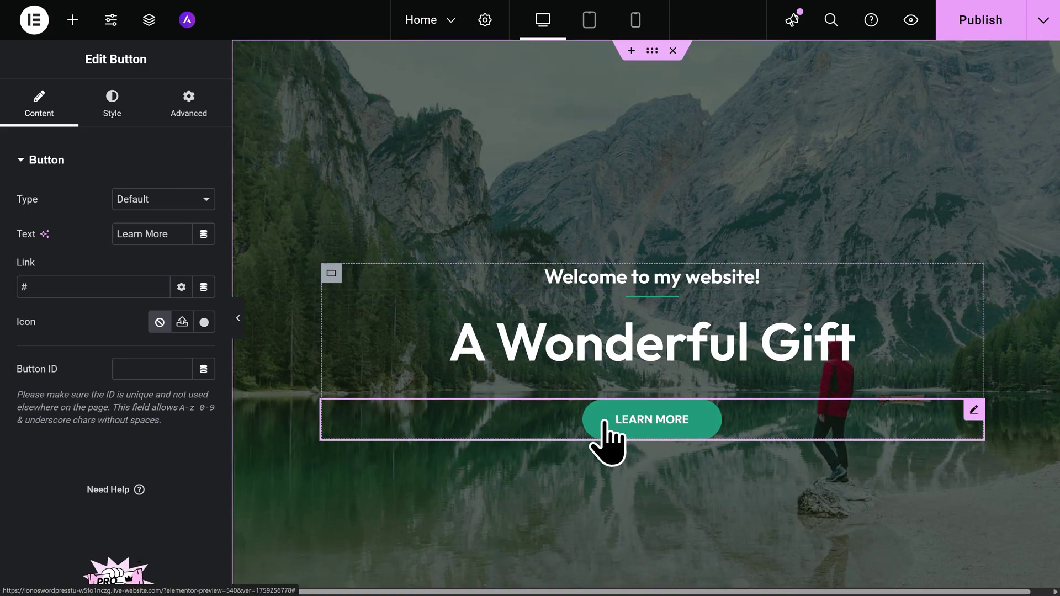
drag(175, 234, 98, 247)
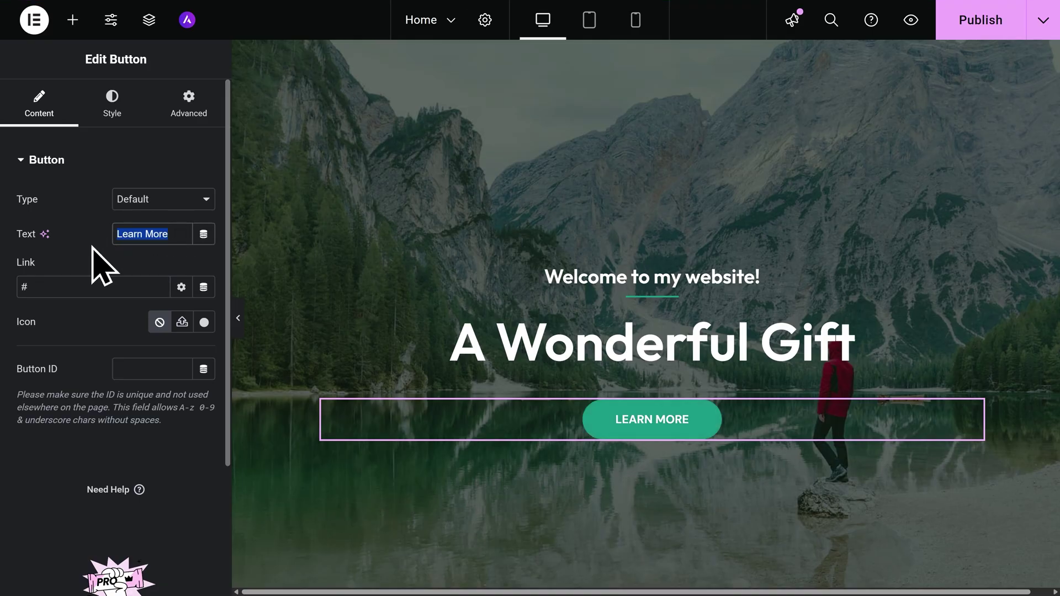
text(Click here!)
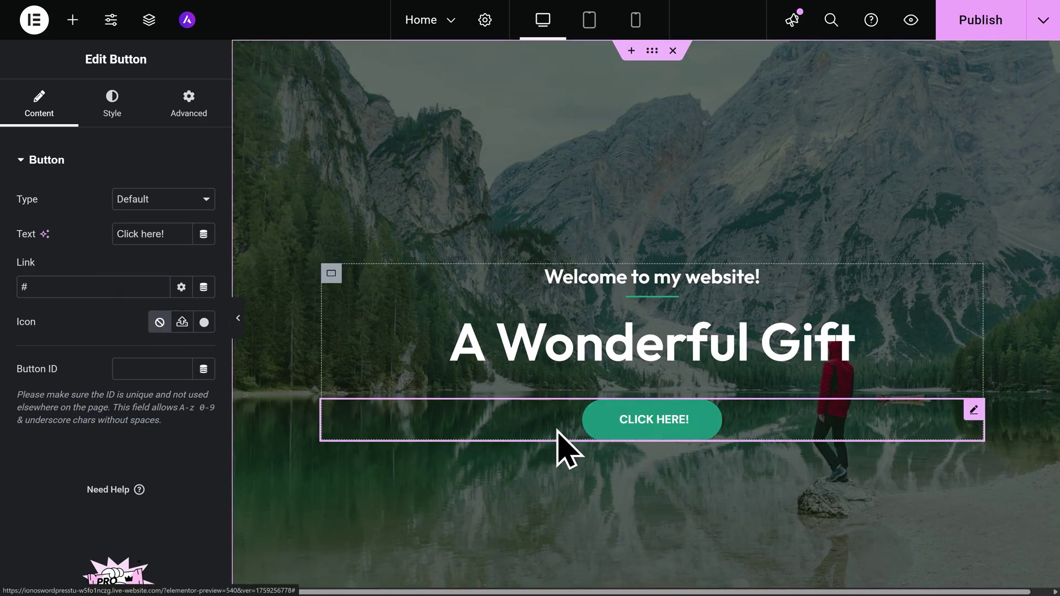
double_click(94, 293)
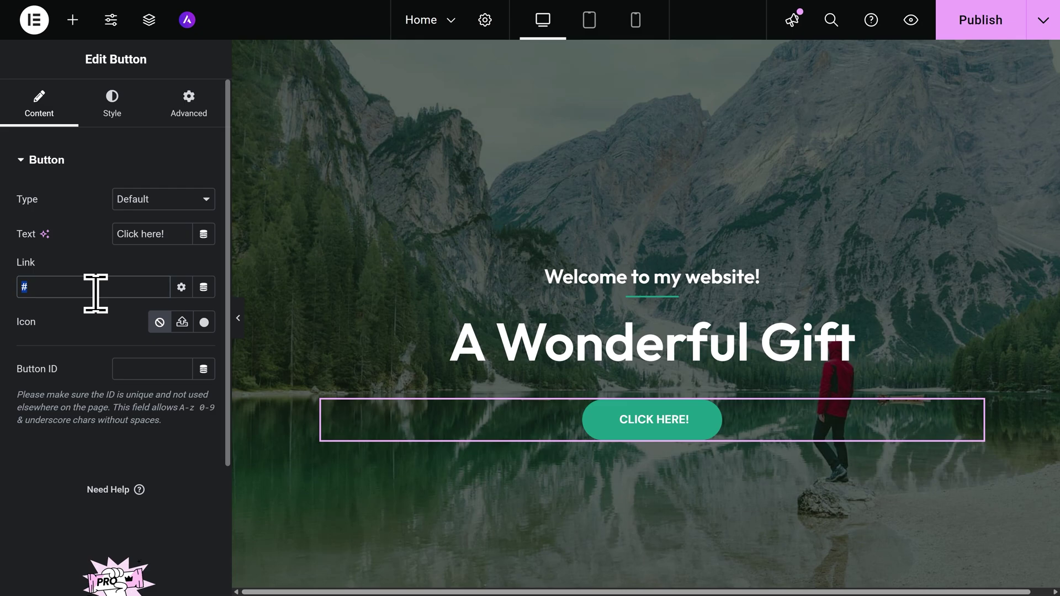
text(contact)
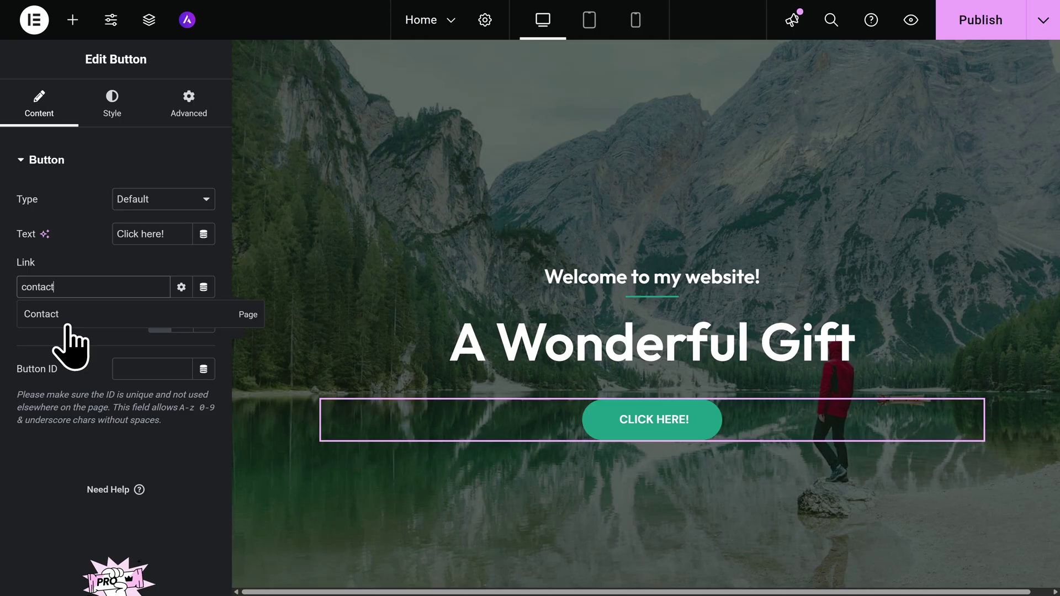
click(67, 318)
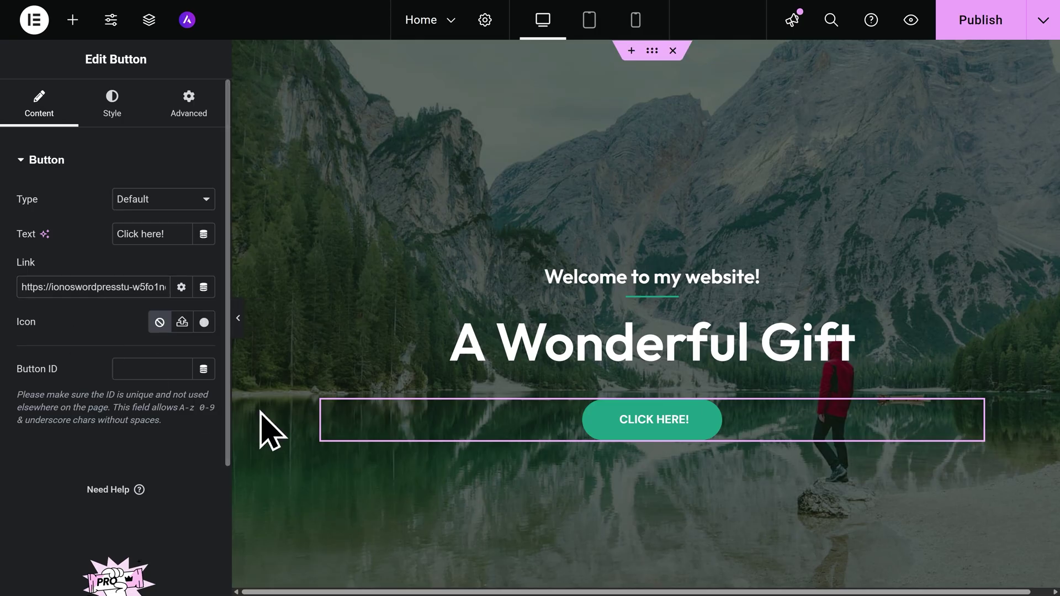
- Replace the Everest Camp Trek image with the hot-air balloon photo from an online image search for "Nature"
scroll(450, 481, down, 5)
scroll(467, 472, down, 10)
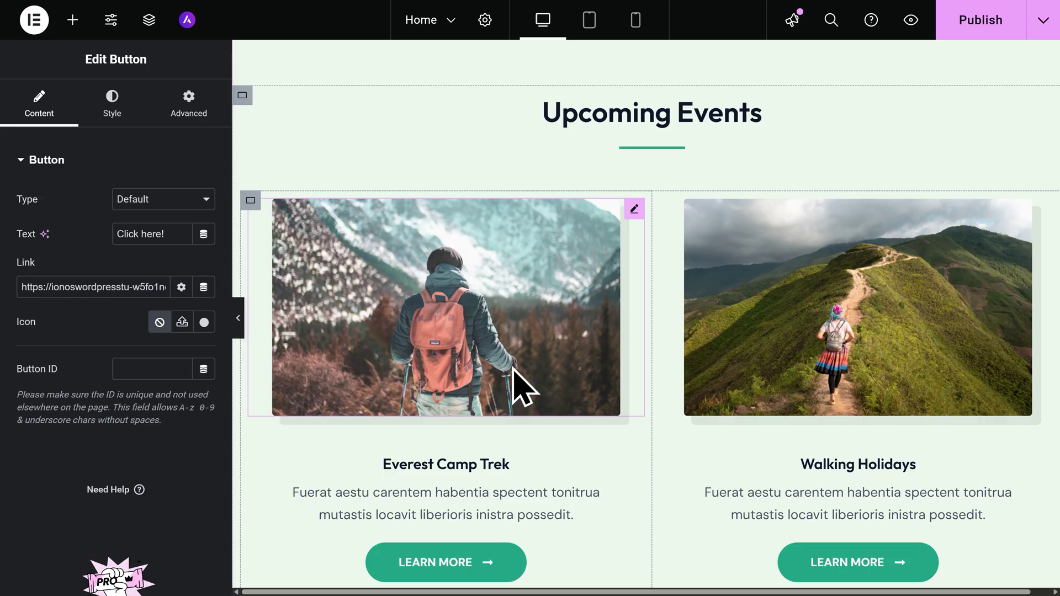
click(513, 369)
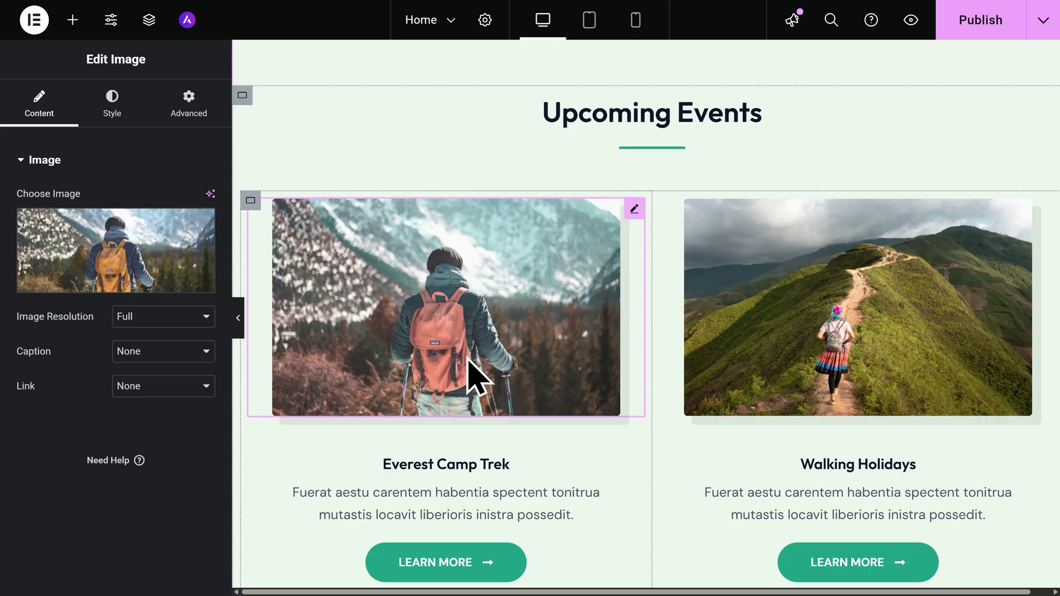
click(120, 289)
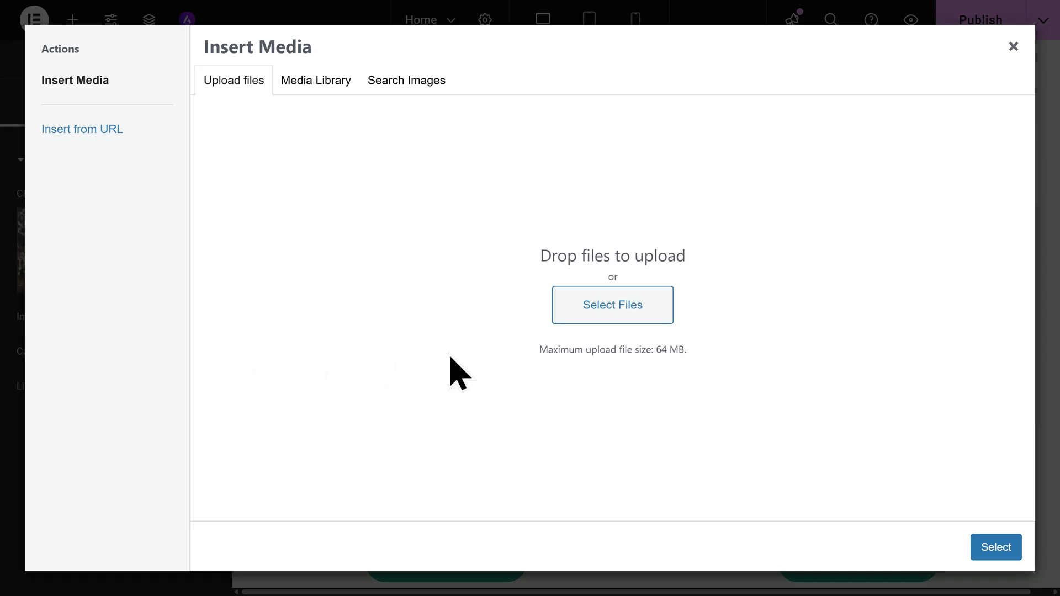
click(317, 102)
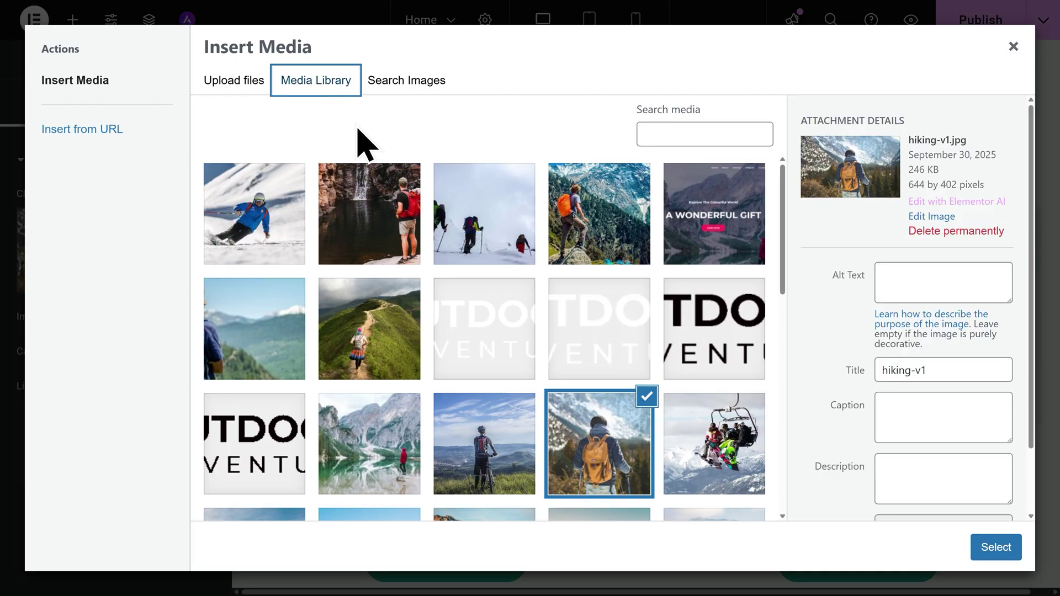
click(418, 95)
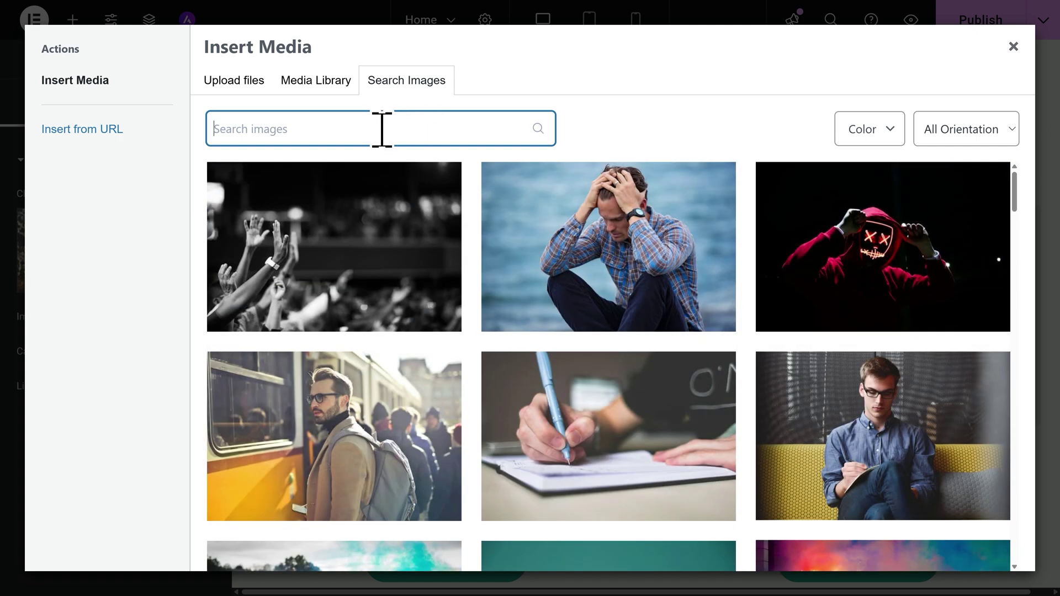
text(Nature)
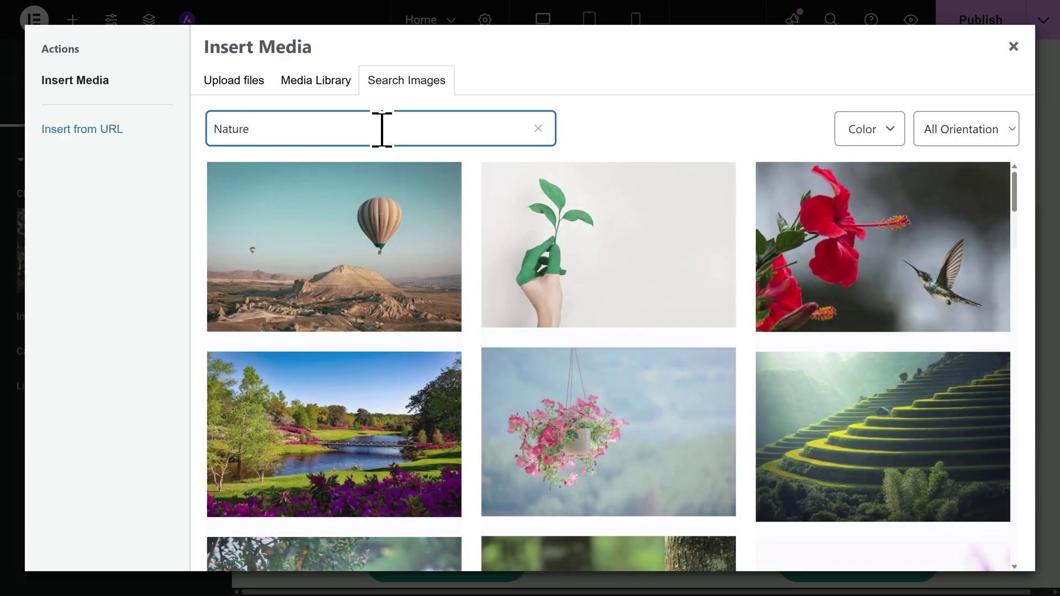
mouse_move(386, 237)
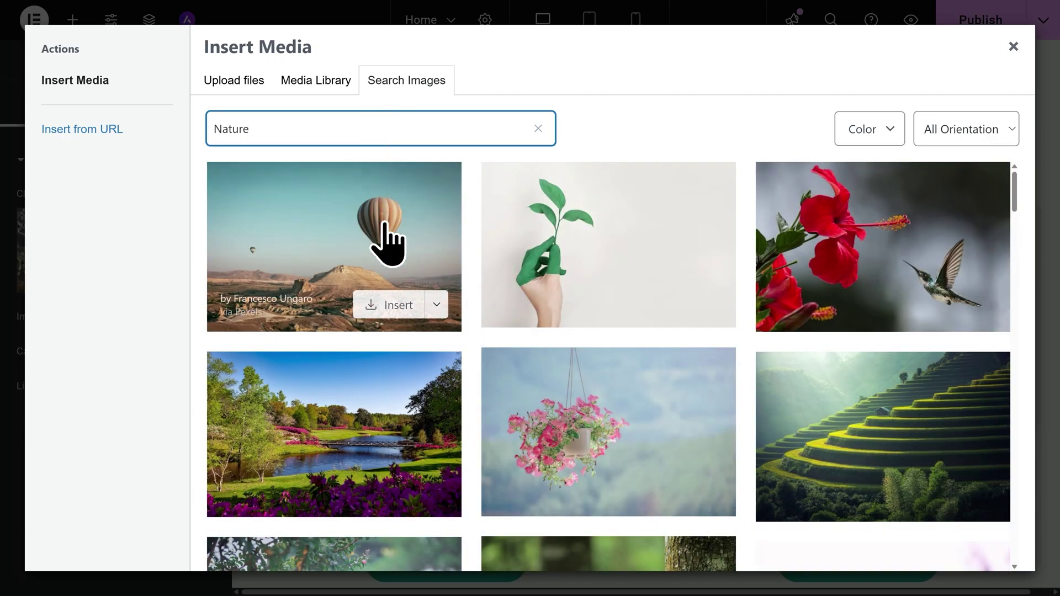
click(386, 306)
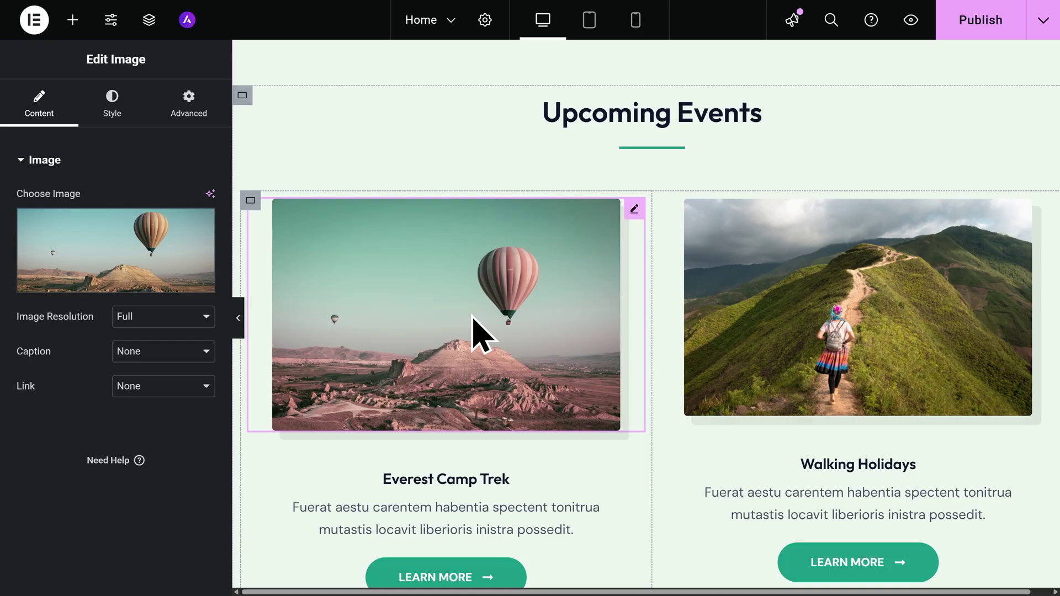
- Try a 2×2 grid container above the Upcoming Events section with a Heading widget in its first cell, and delete the container
scroll(473, 320, up, 5)
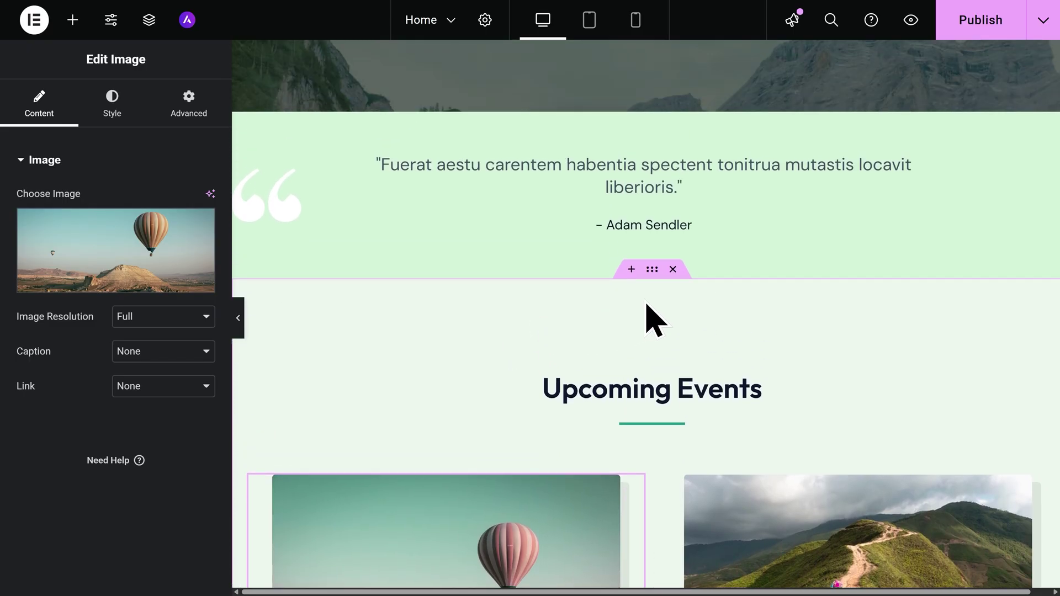
click(630, 272)
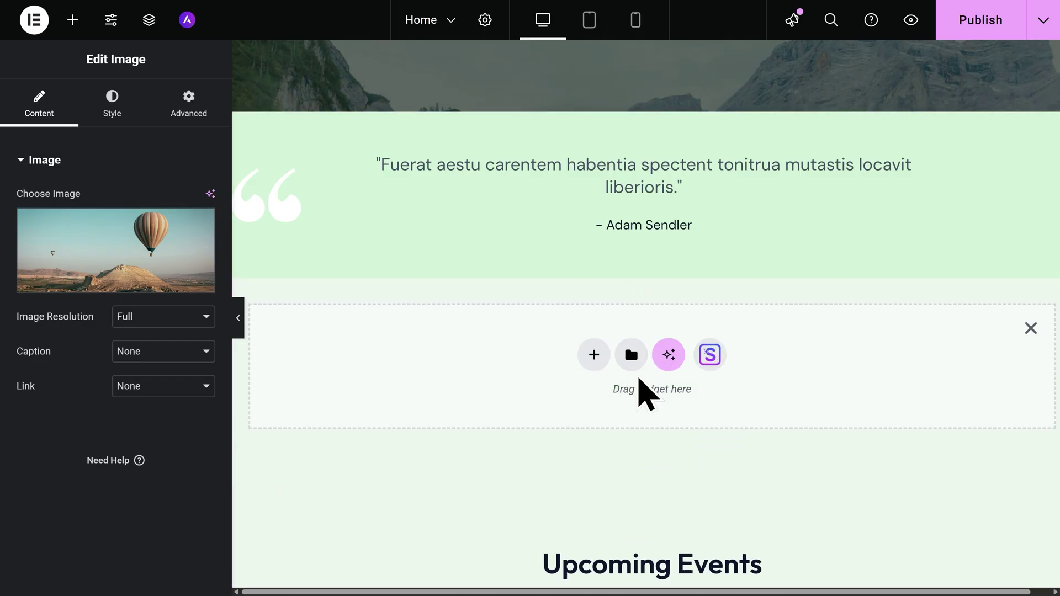
click(594, 356)
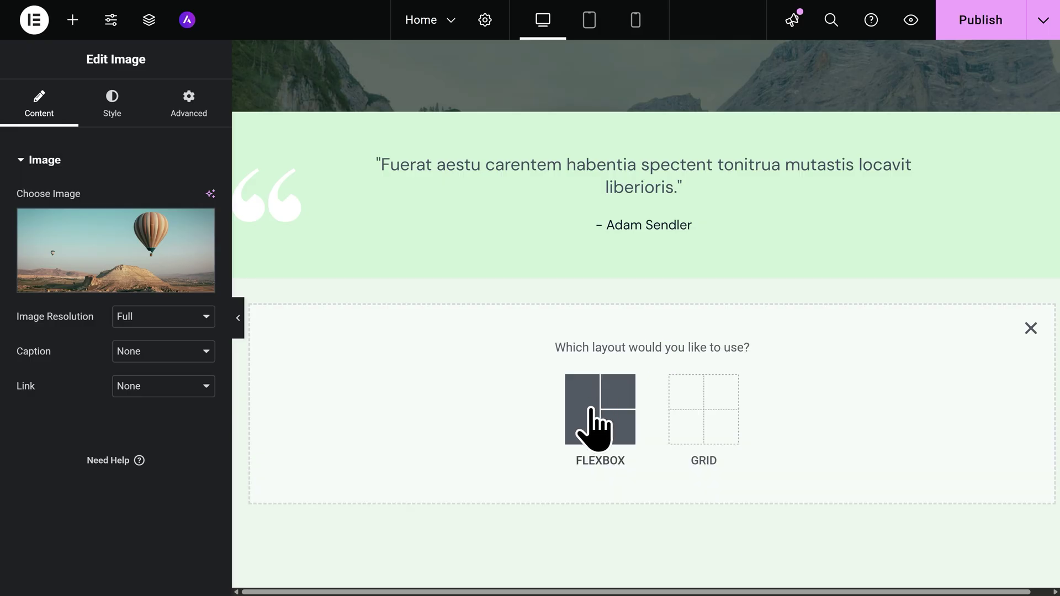
click(706, 415)
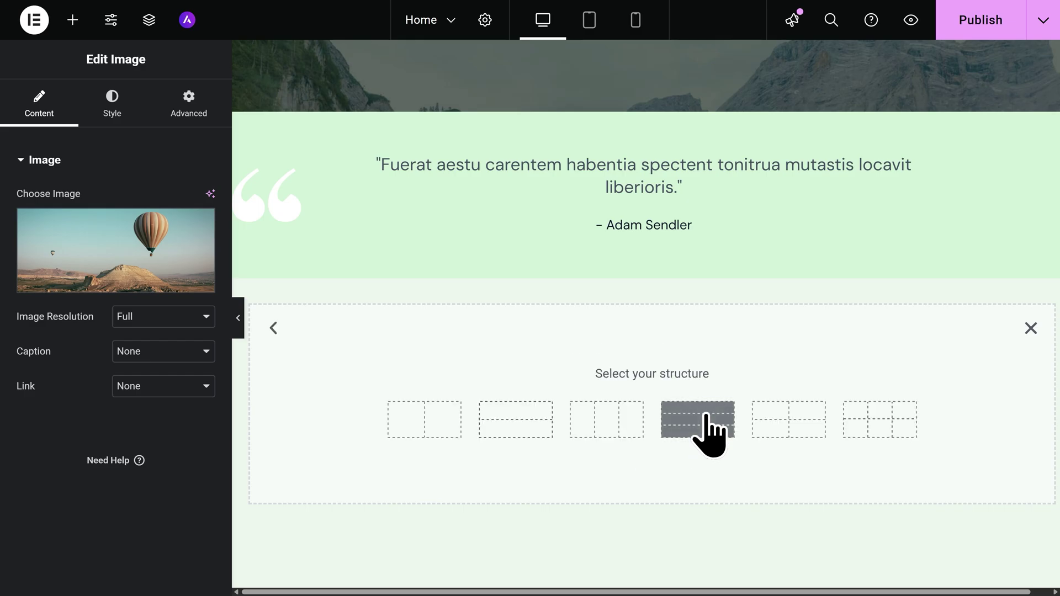
click(791, 442)
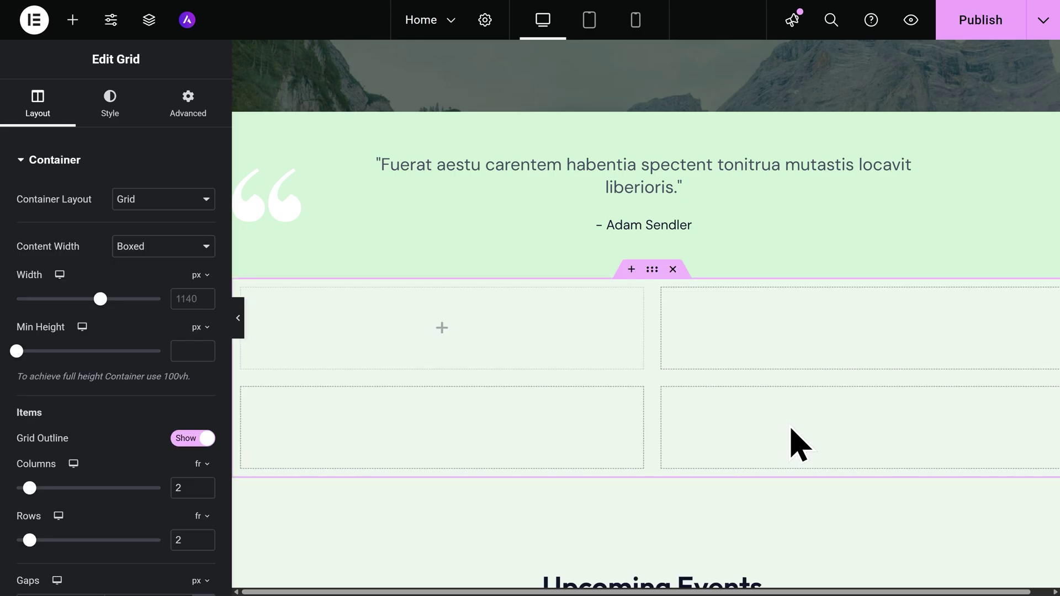
click(73, 20)
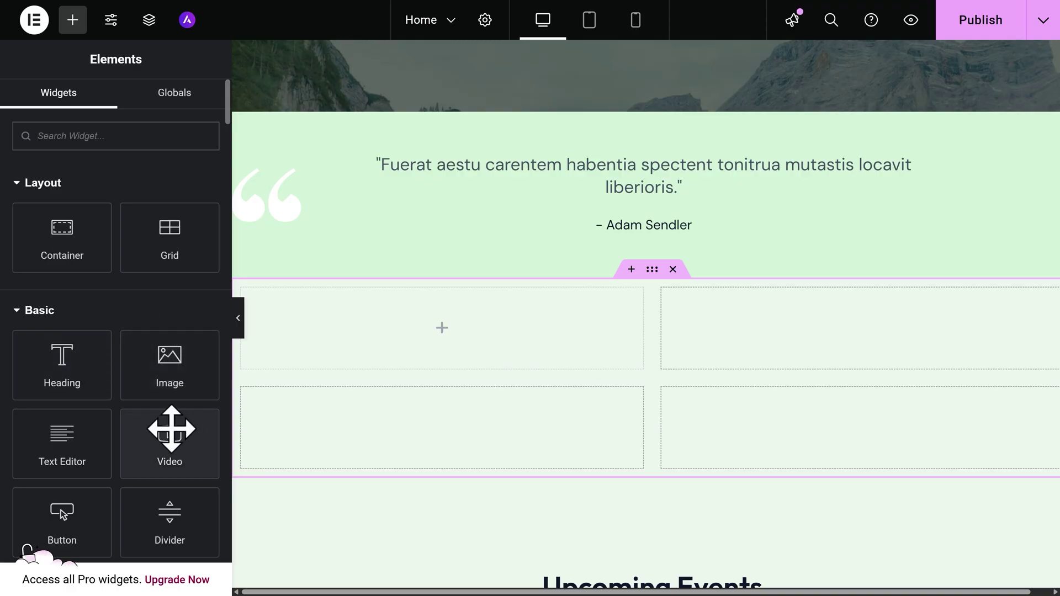
drag(81, 371, 395, 341)
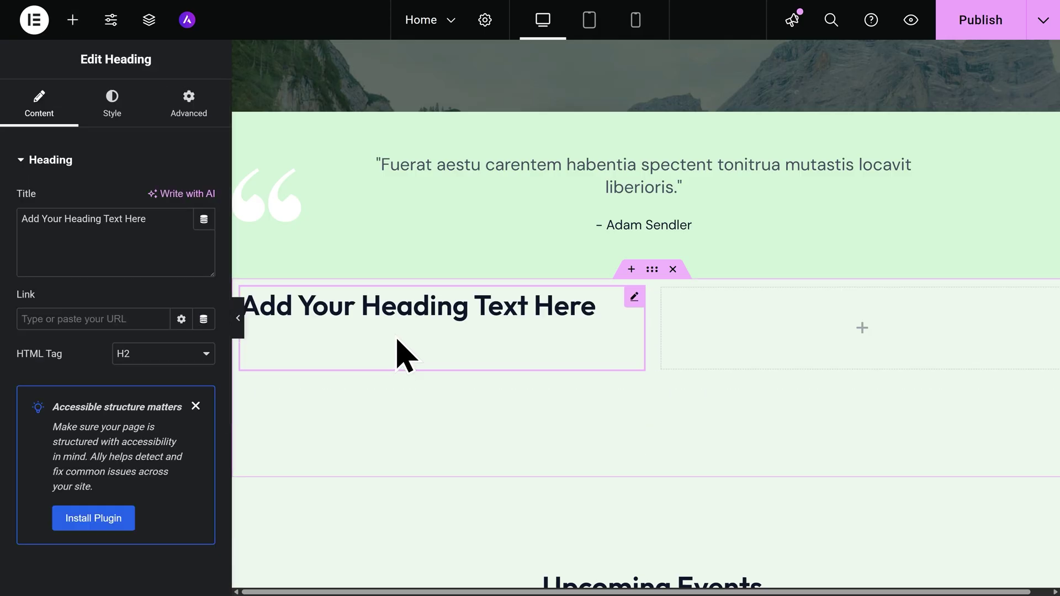
click(672, 270)
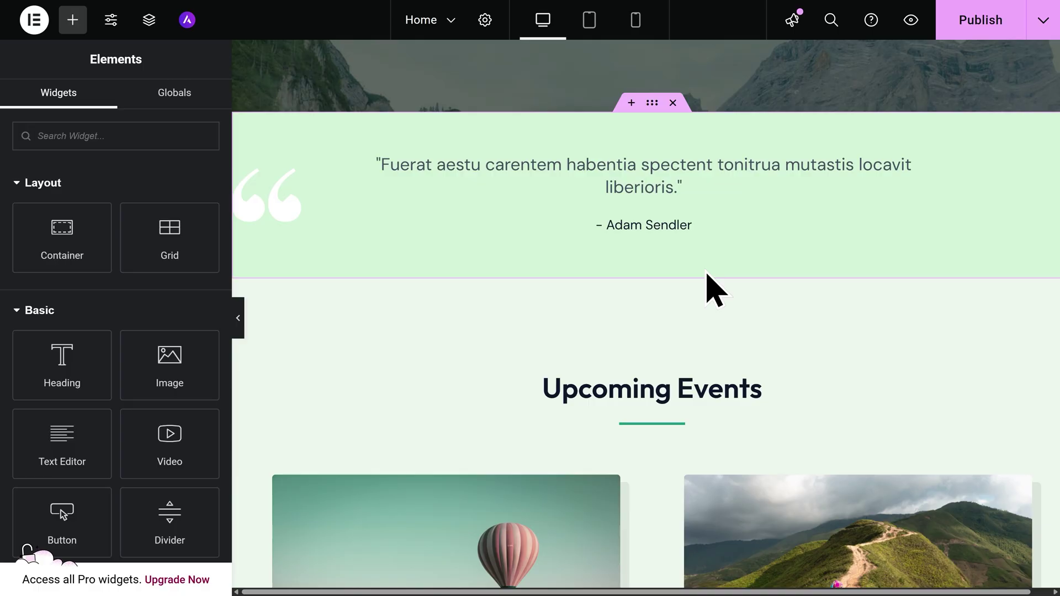
- Save the home page while creating a new page, and import the Planet Earth template's "Who Are We?" page into it
click(433, 23)
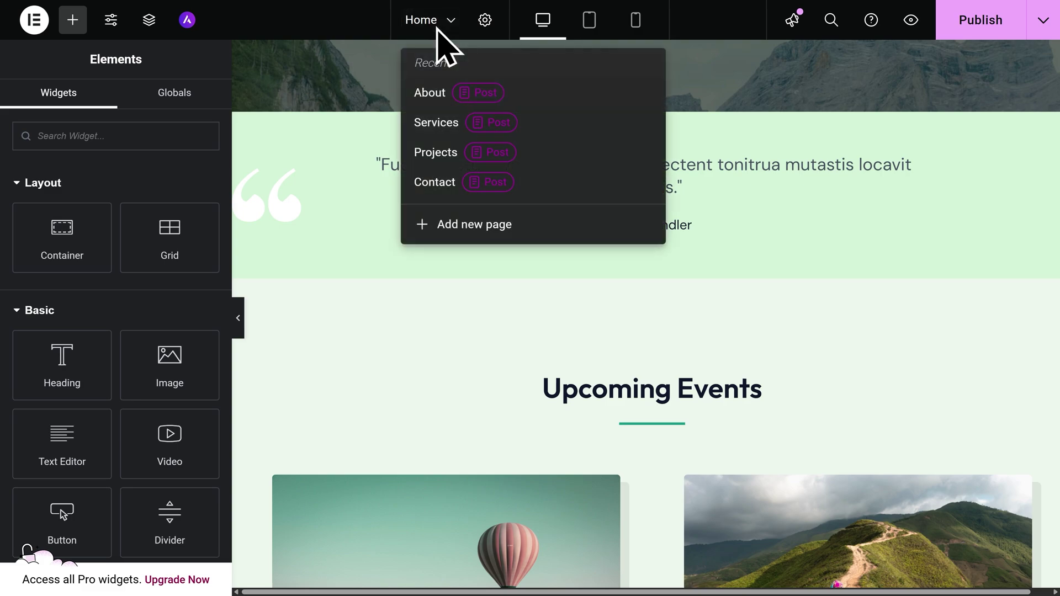
click(518, 225)
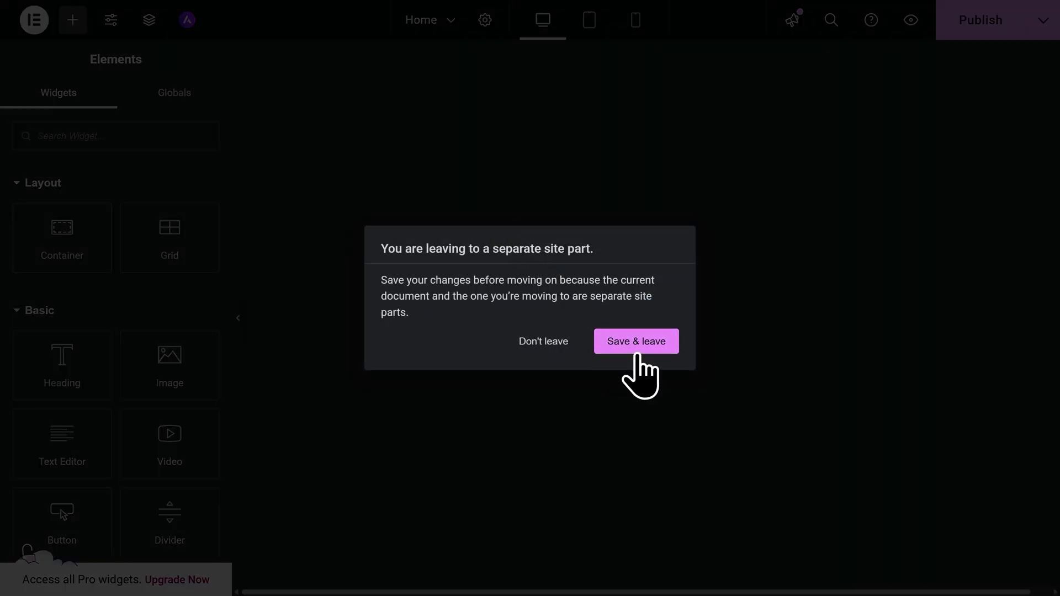
click(638, 342)
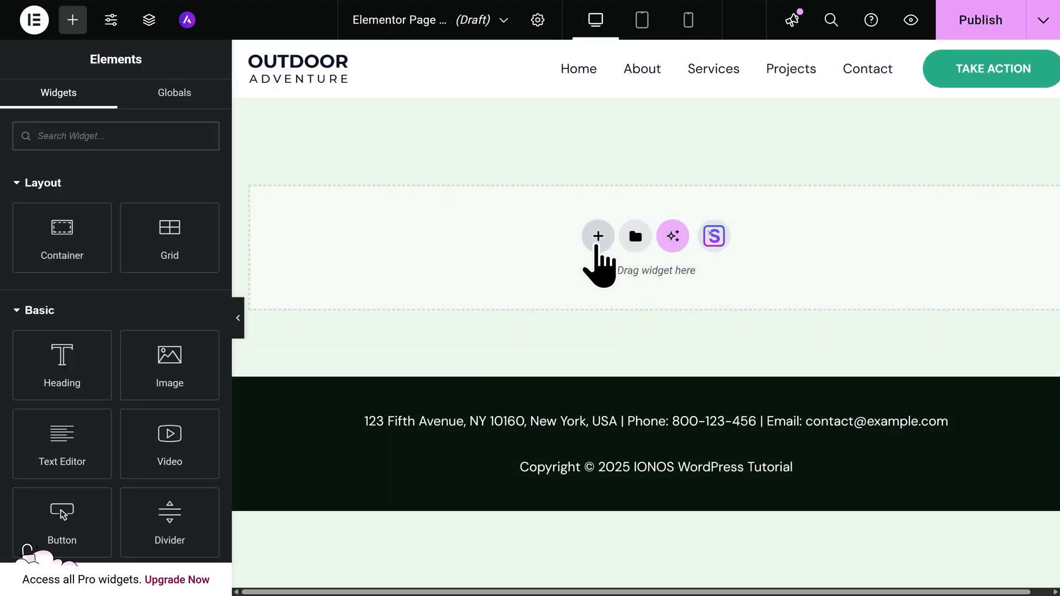
click(715, 237)
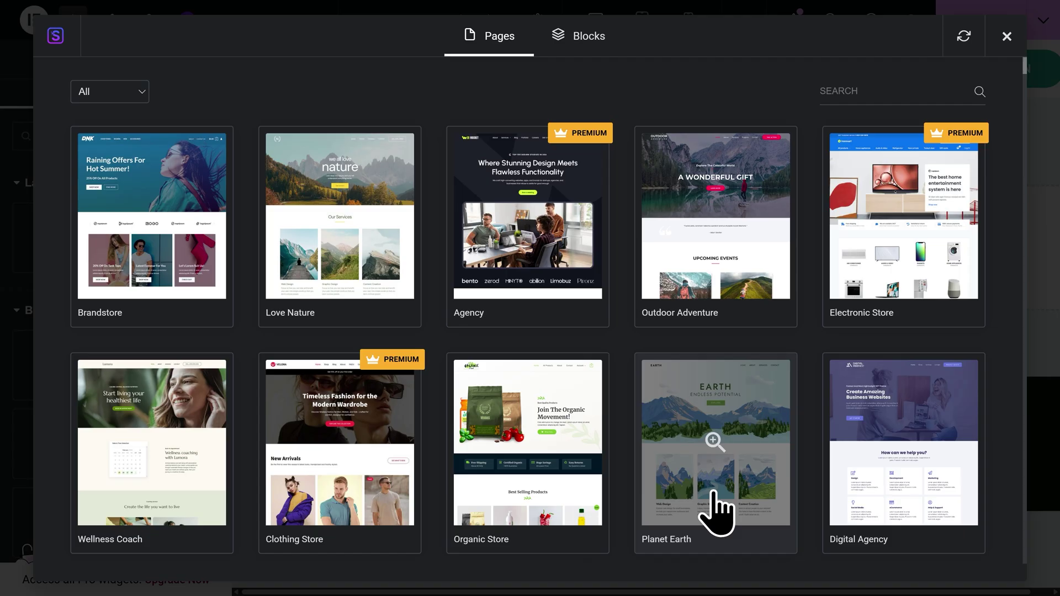
click(716, 511)
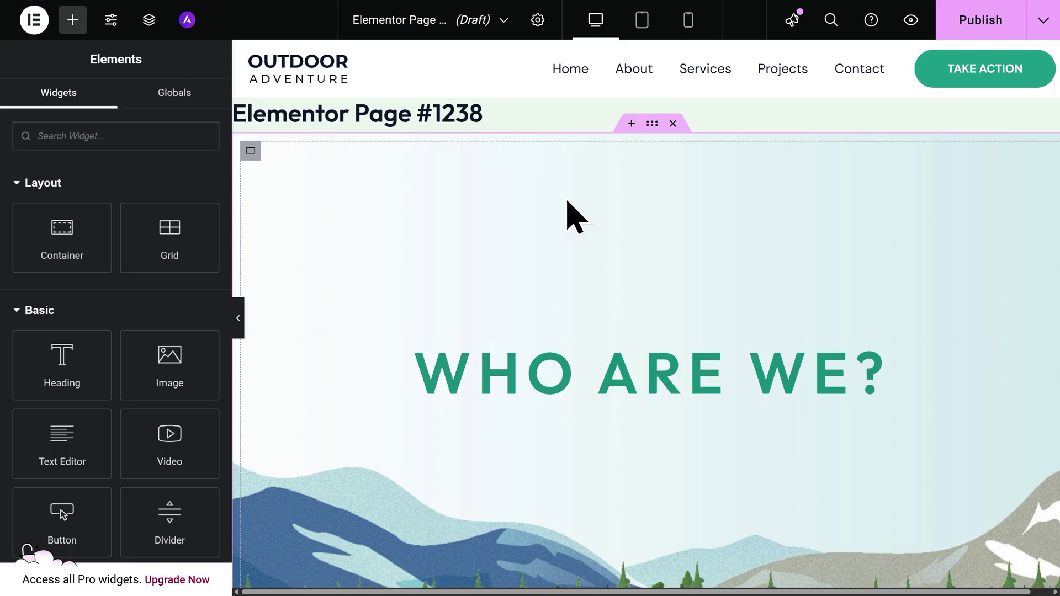
- Set the new page's title to "Who Are We?" in its page settings
click(538, 20)
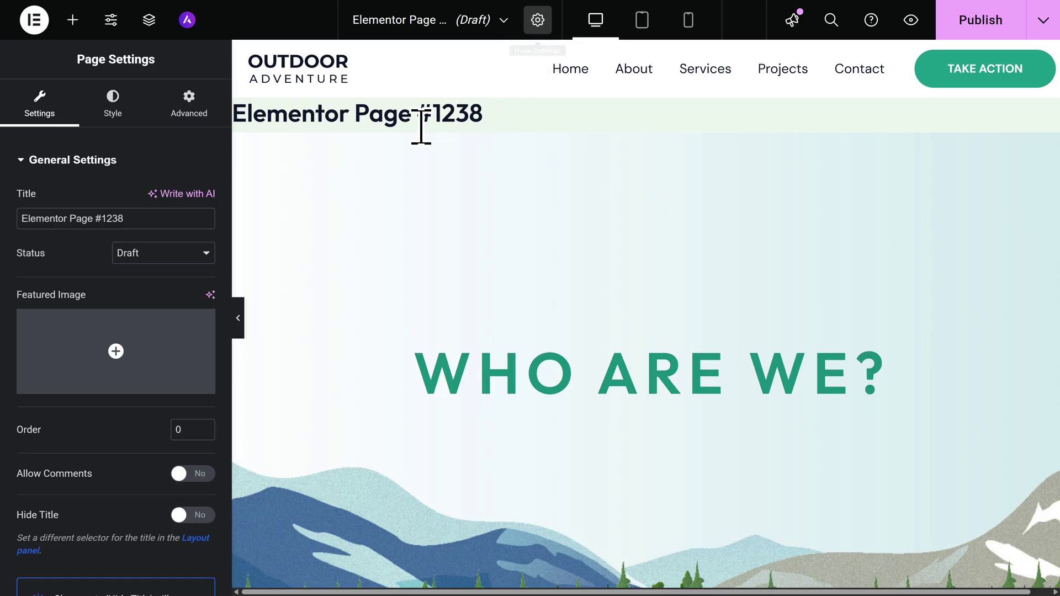
triple_click(139, 219)
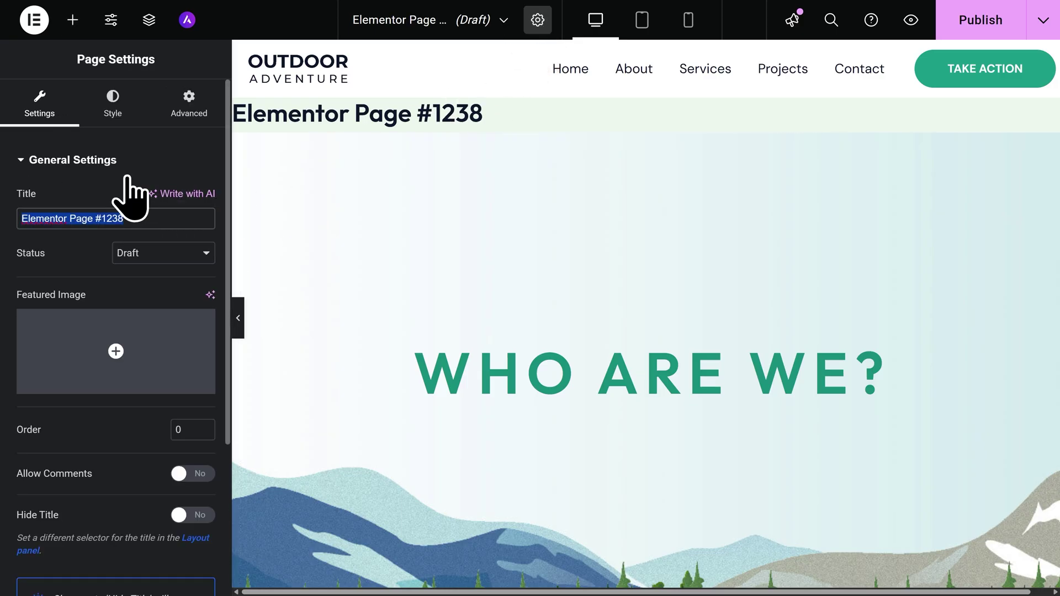
text(Who Are We?)
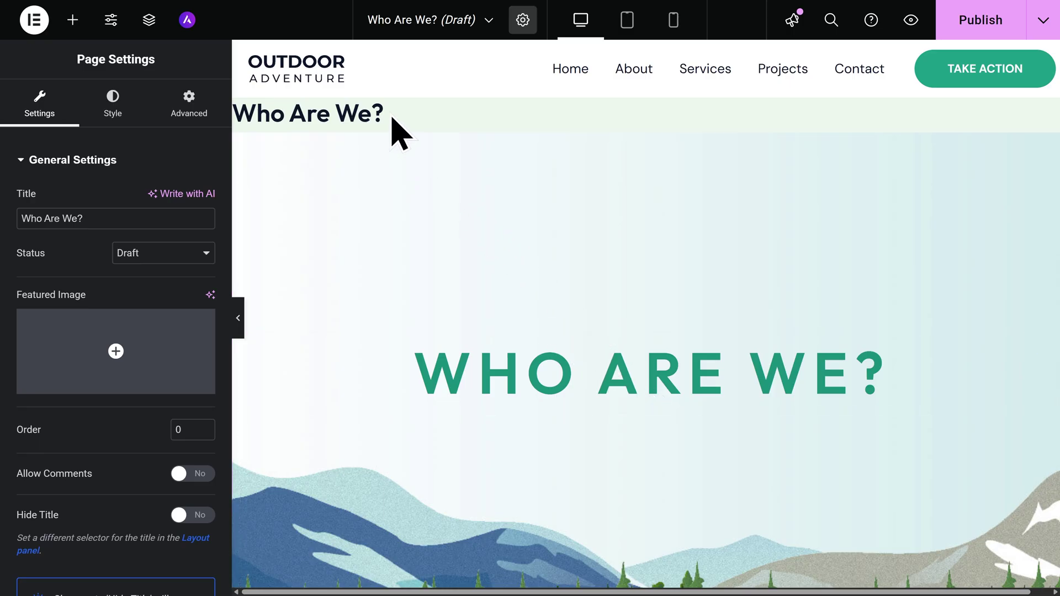
- Hide the "Who Are We?" page's title, publish the page, and open its live preview
click(193, 515)
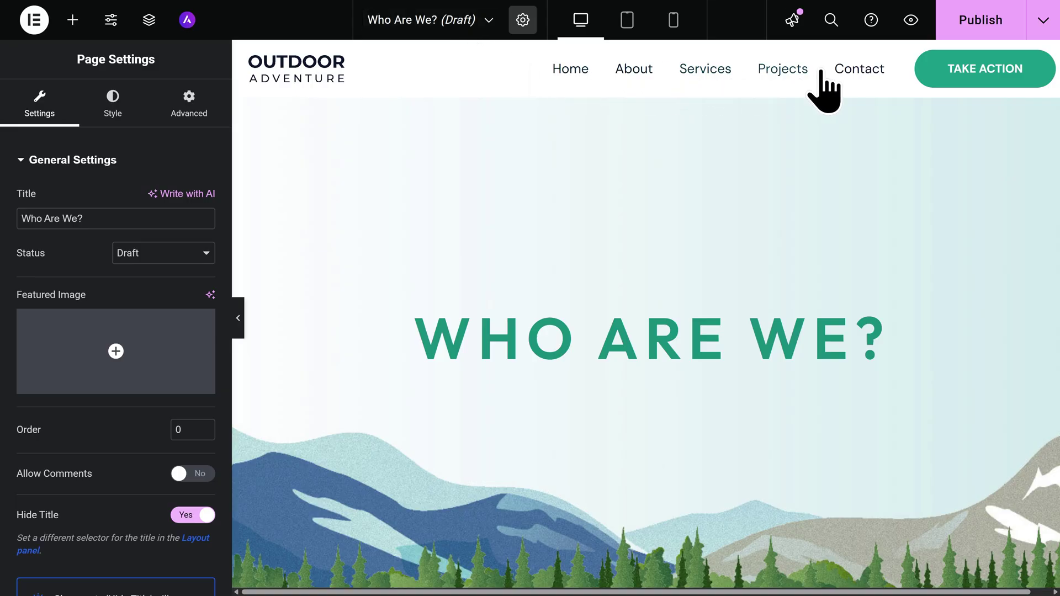
click(982, 51)
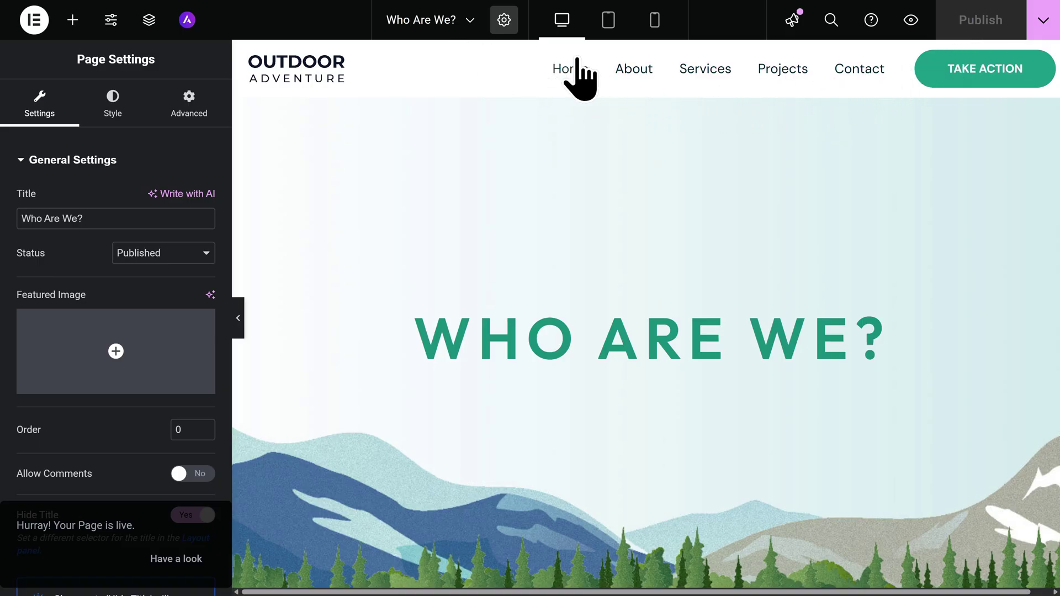
click(911, 27)
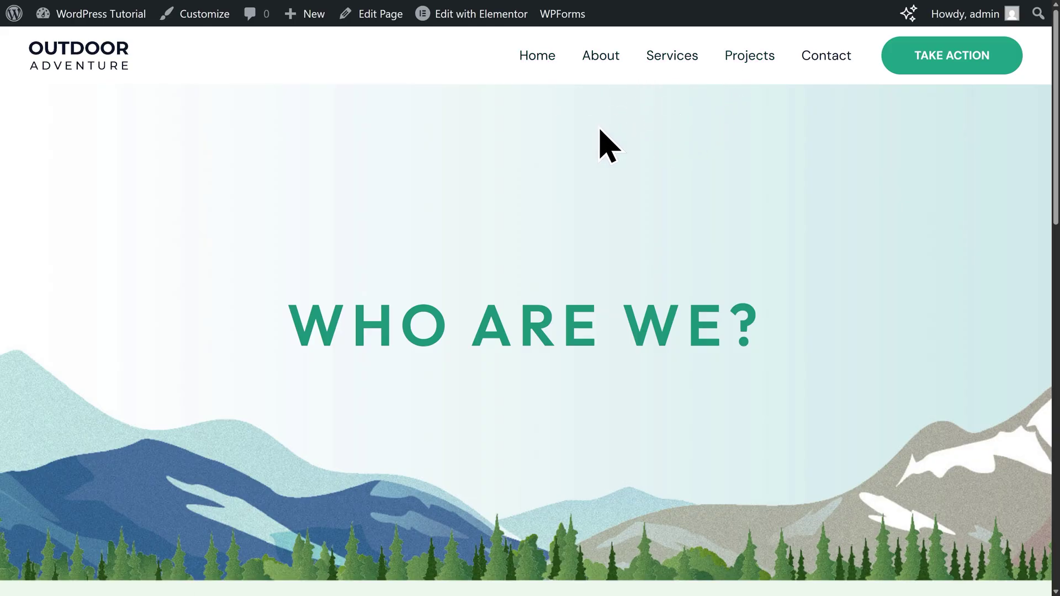
- Add the "Who Are We?" page to the site's primary menu in the theme customizer
click(197, 22)
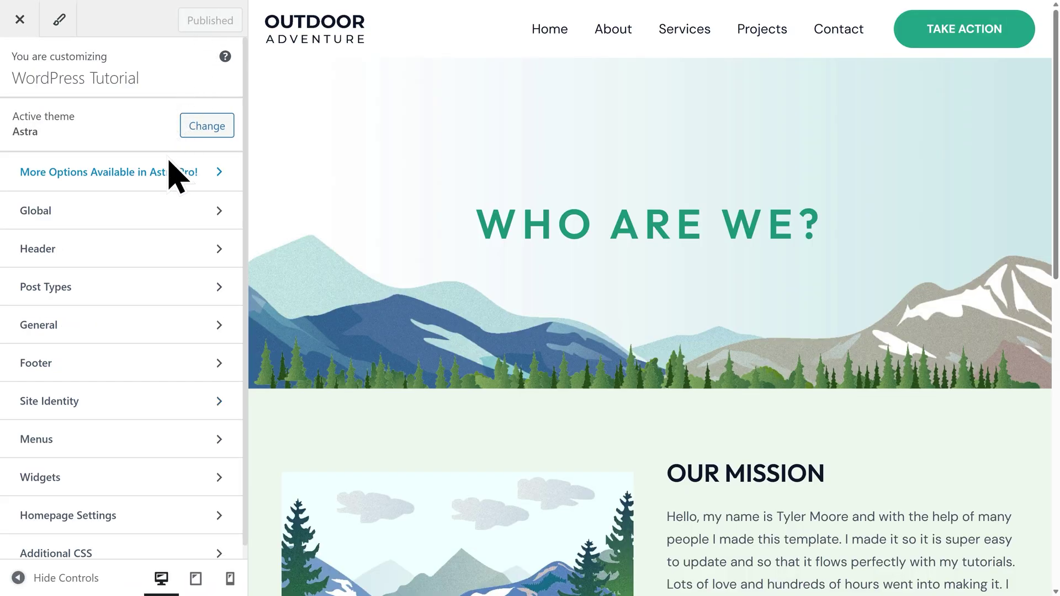
click(95, 442)
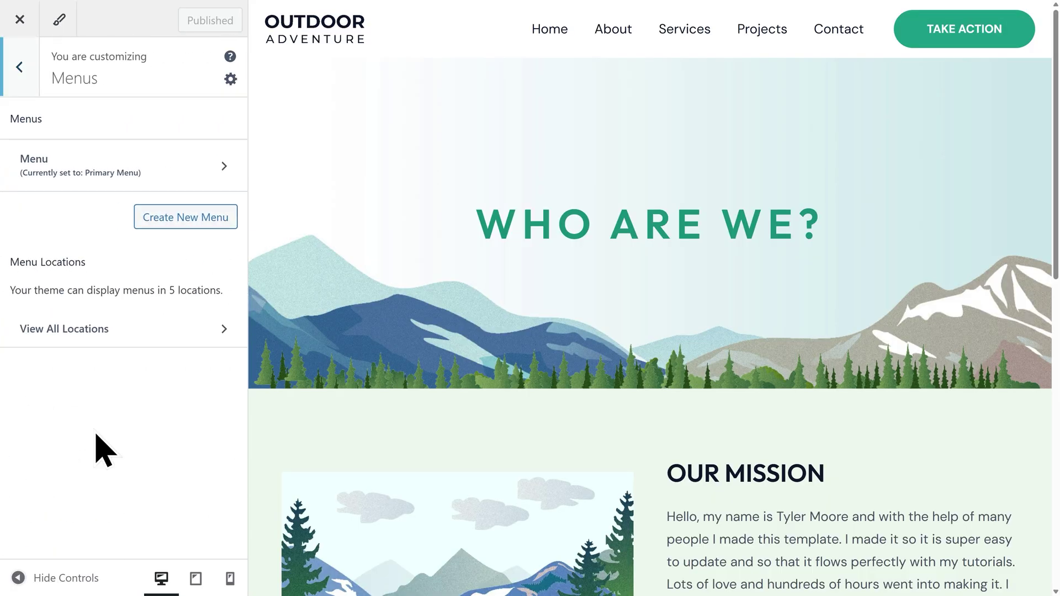
click(156, 171)
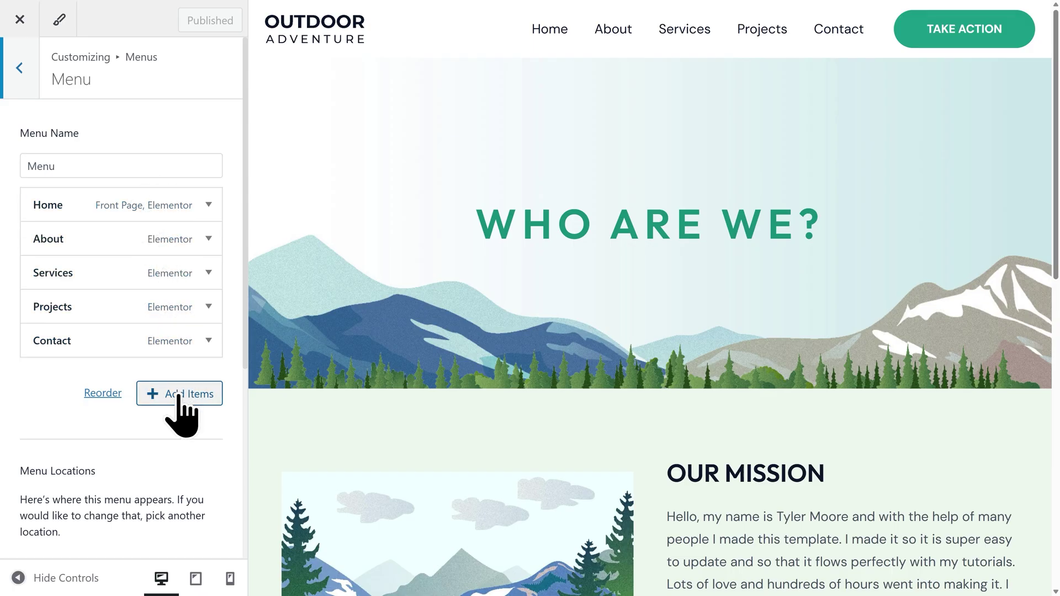
click(179, 395)
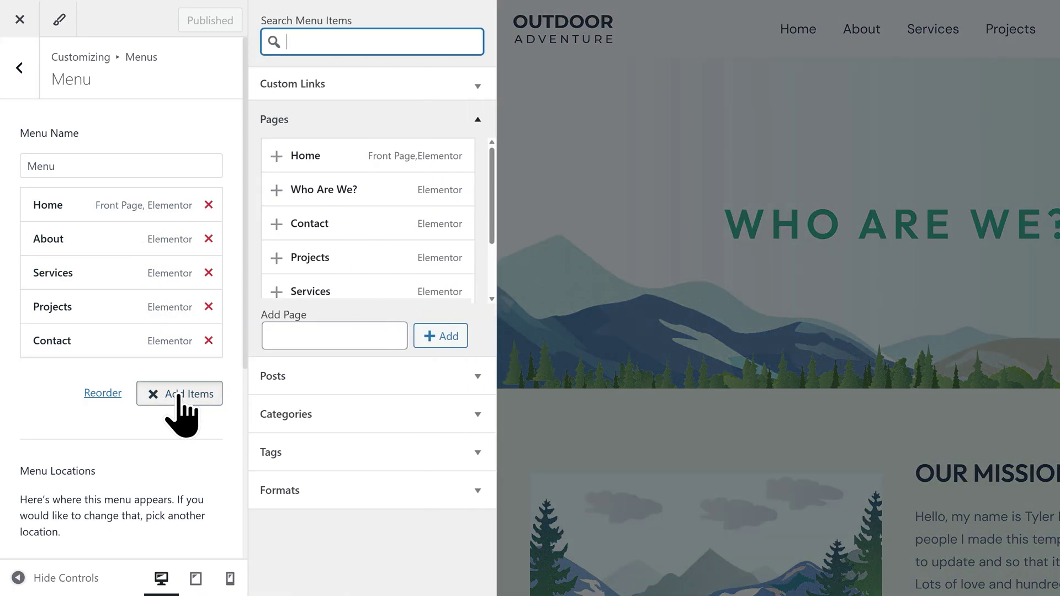
click(277, 191)
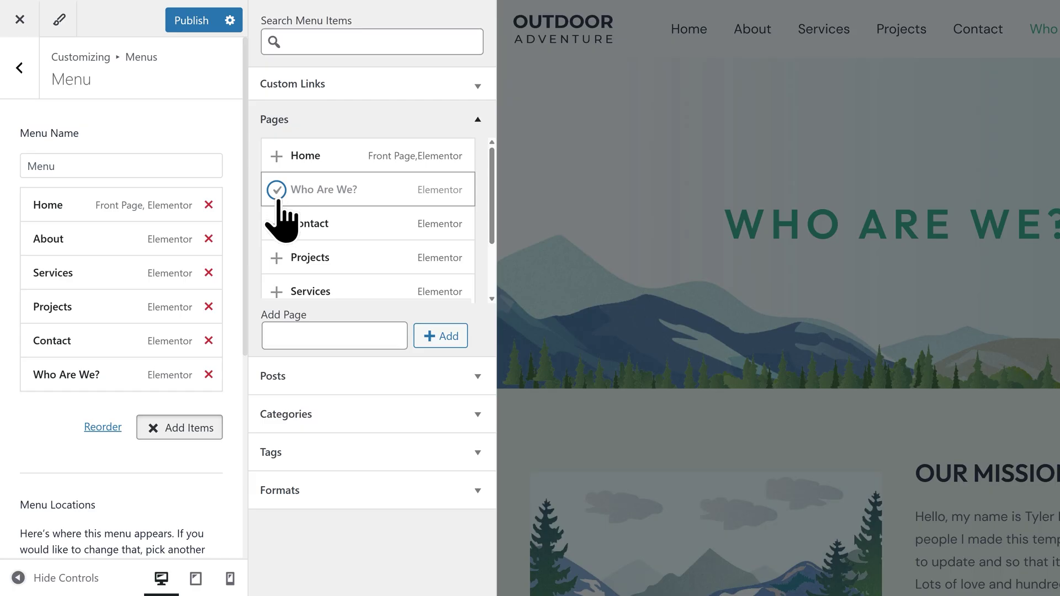
- Remove About from the menu, place "Who Are We?" directly after Home, and publish the changes
click(209, 240)
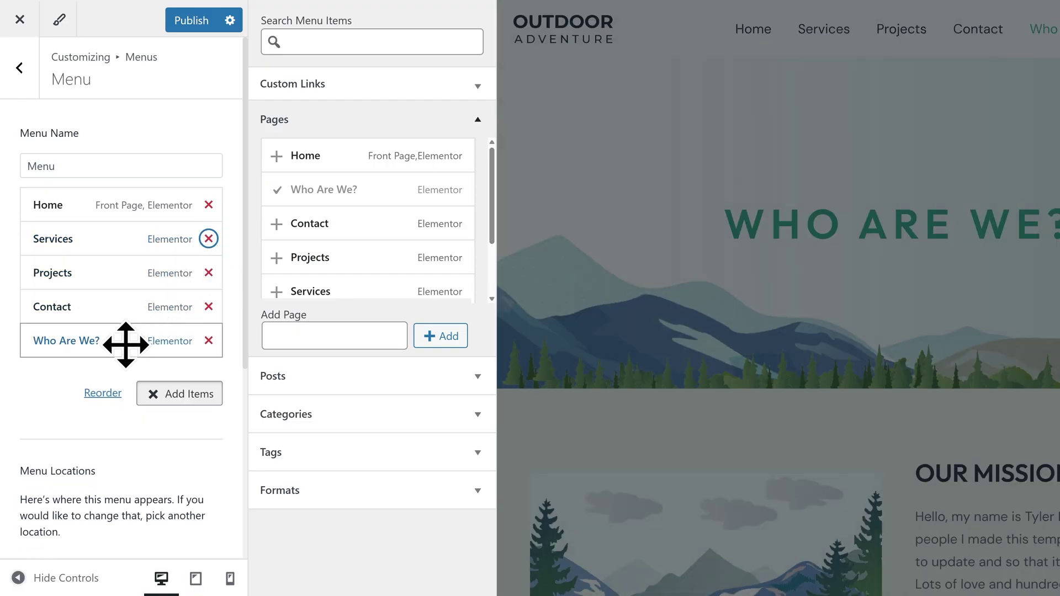
drag(119, 347, 114, 243)
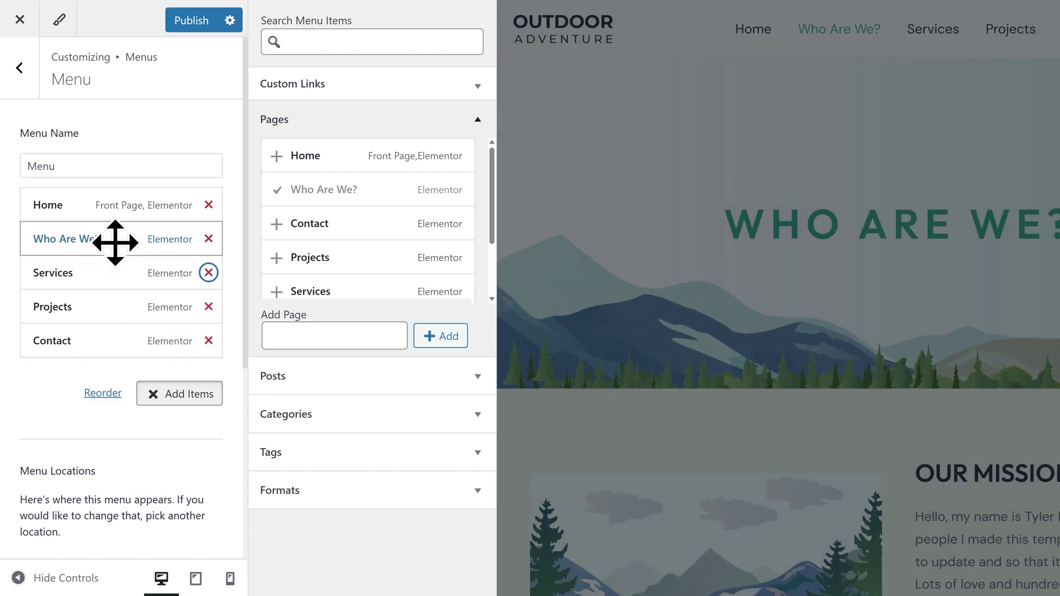
click(197, 31)
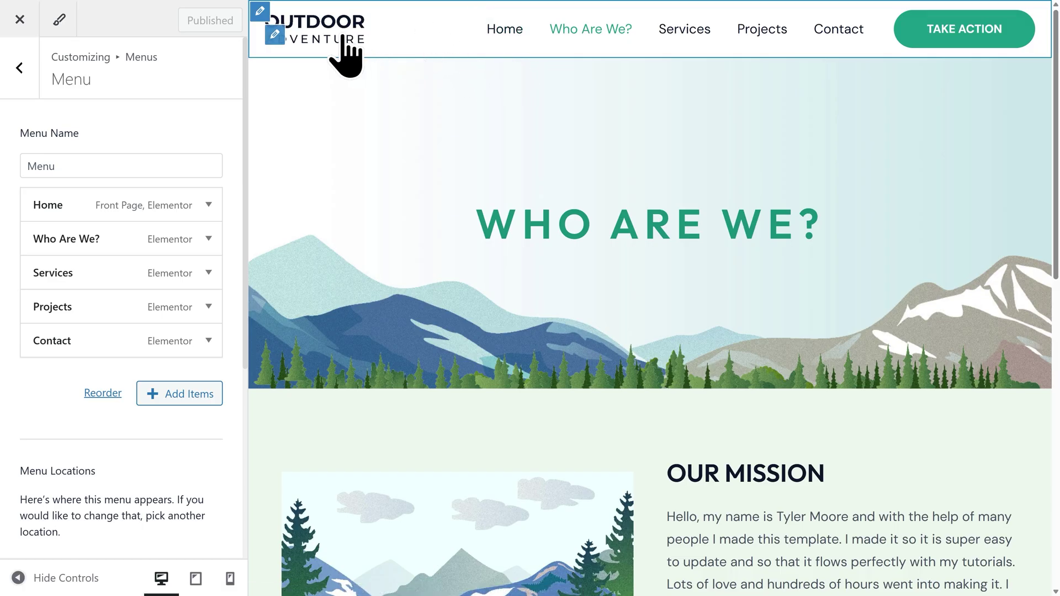
- Reorder the primary header row so the Primary Menu comes after the Button
click(260, 12)
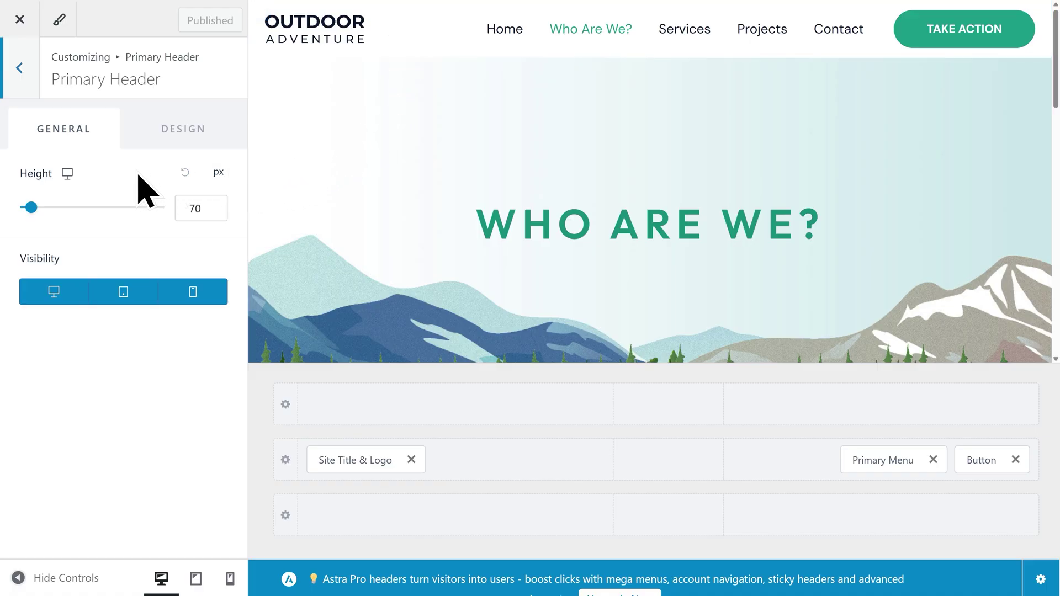
mouse_move(445, 457)
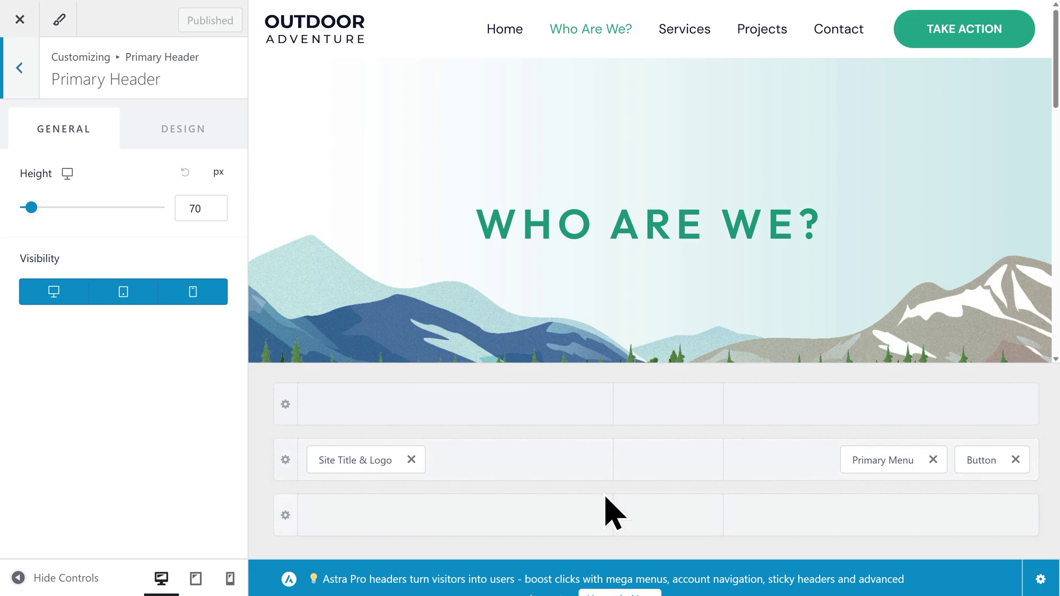
mouse_move(648, 459)
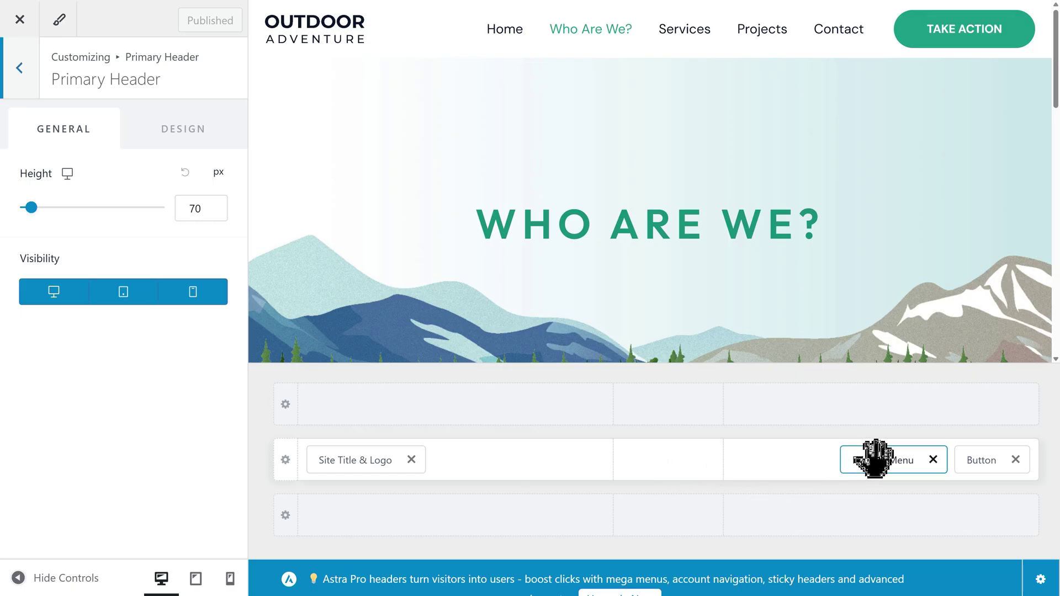
drag(874, 457, 983, 461)
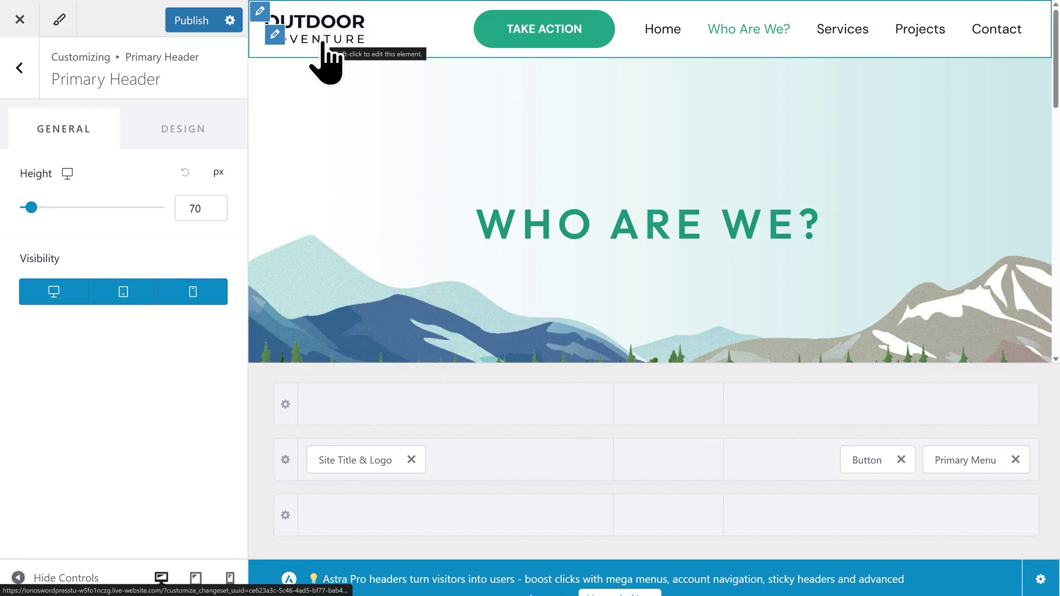
- Replace the header logo with the Metics Media mountain logo, cropped vertically to fit its artwork and text, and set its width to 116 px
click(25, 83)
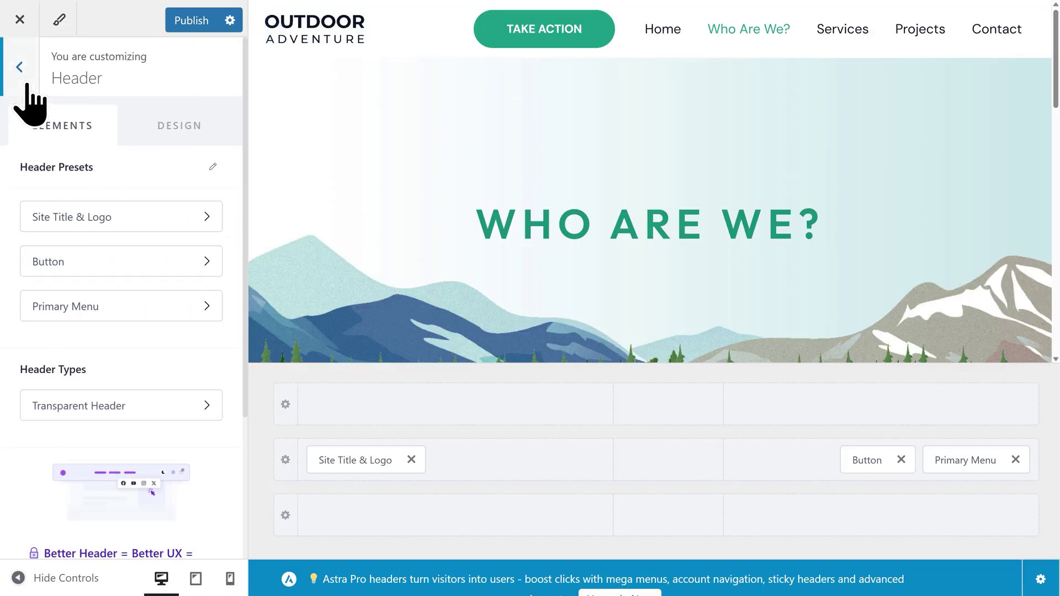
click(128, 232)
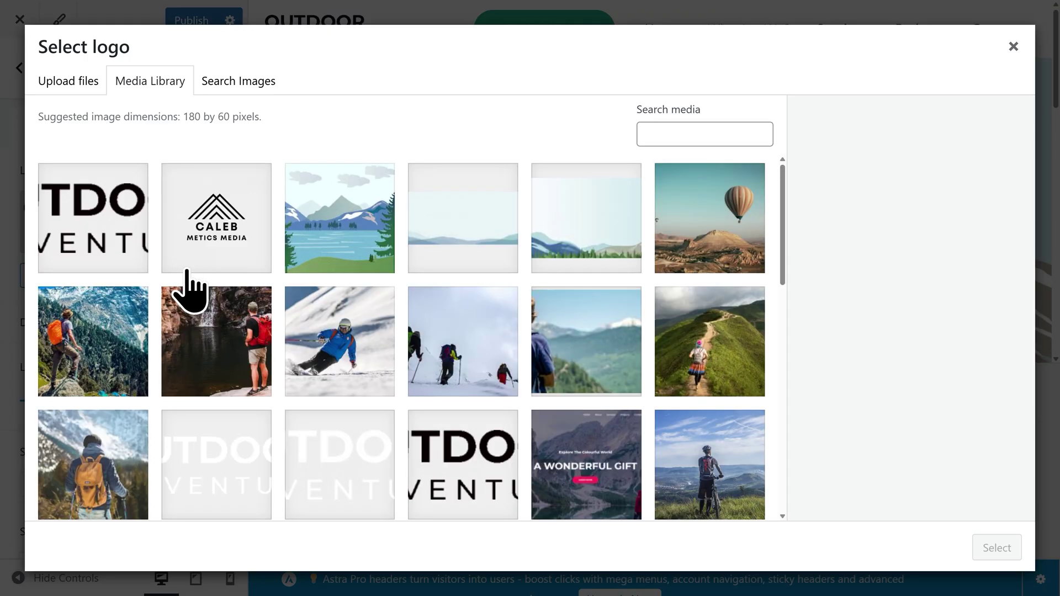
click(210, 235)
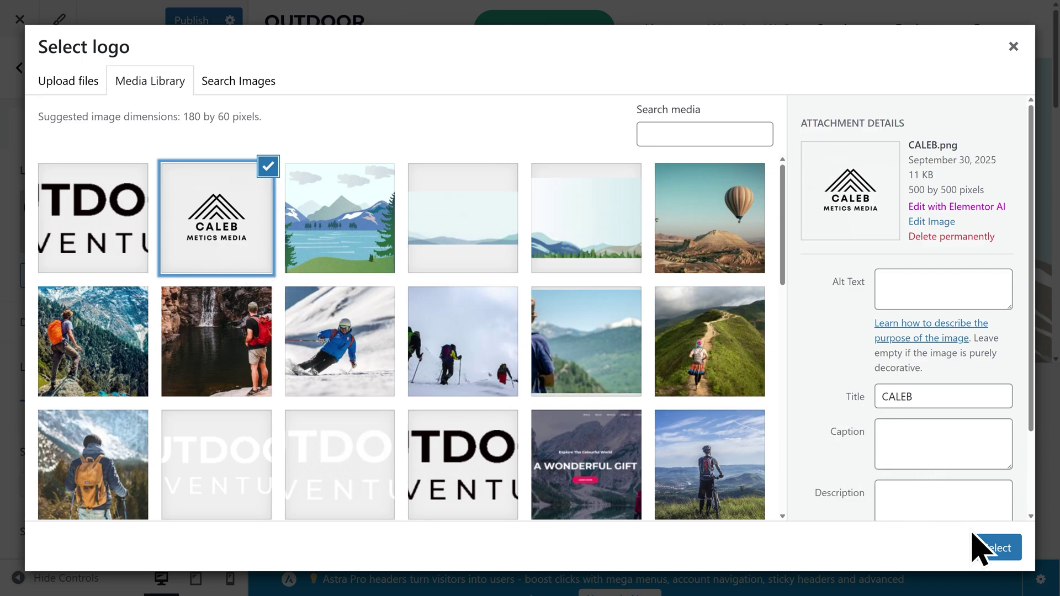
click(992, 550)
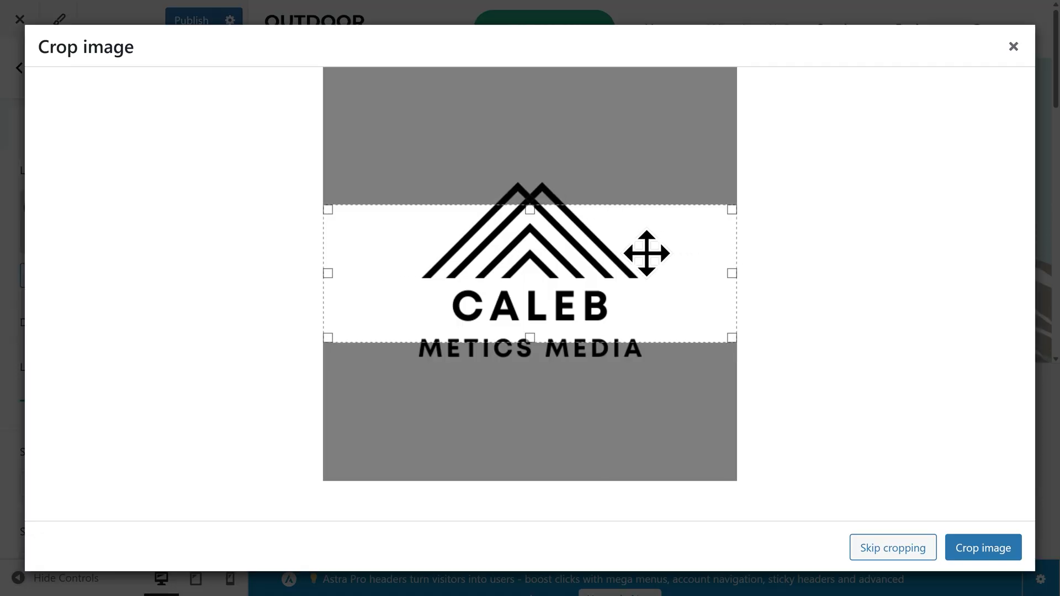
drag(530, 209, 535, 178)
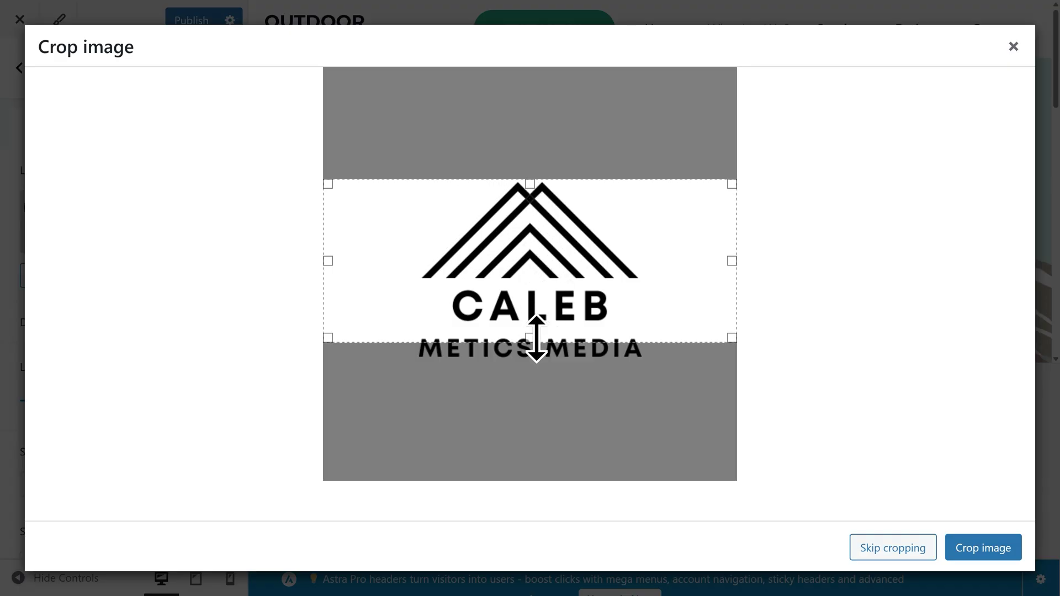
drag(536, 340, 536, 361)
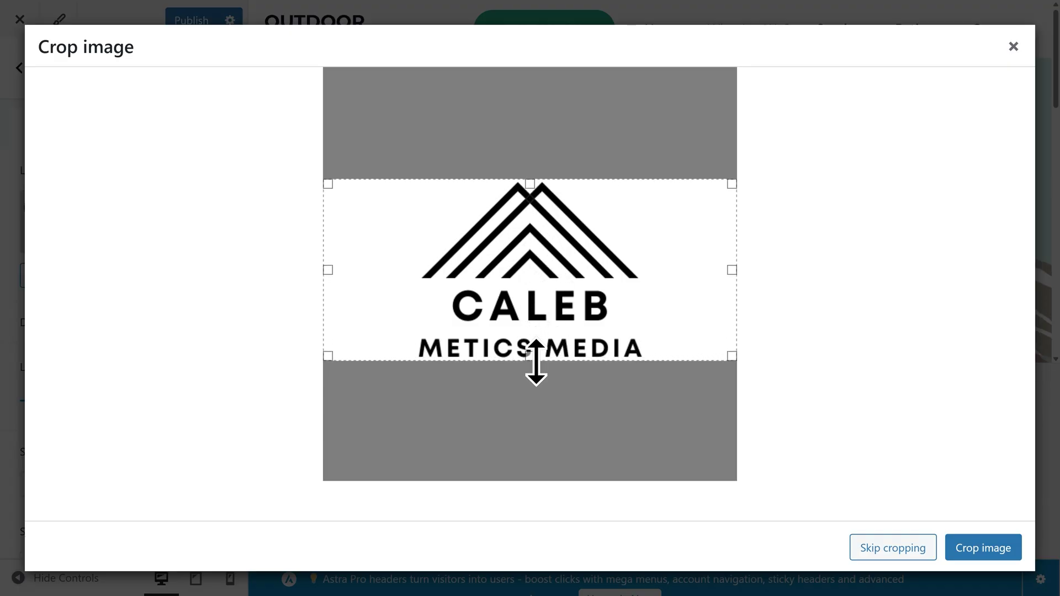
click(975, 551)
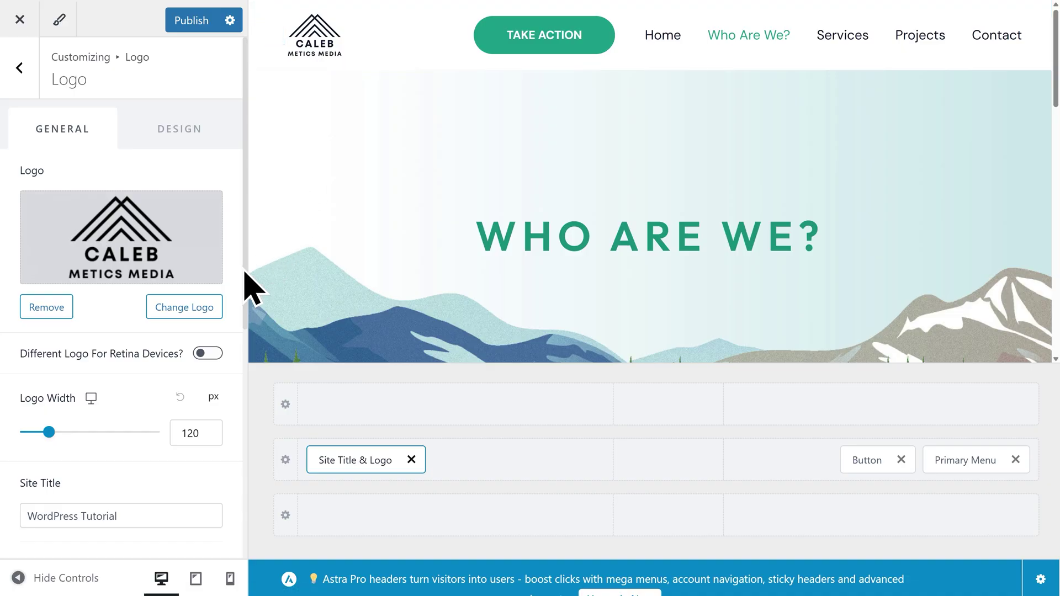
mouse_move(48, 433)
mouse_down()
mouse_move(62, 433)
mouse_move(49, 433)
mouse_up()
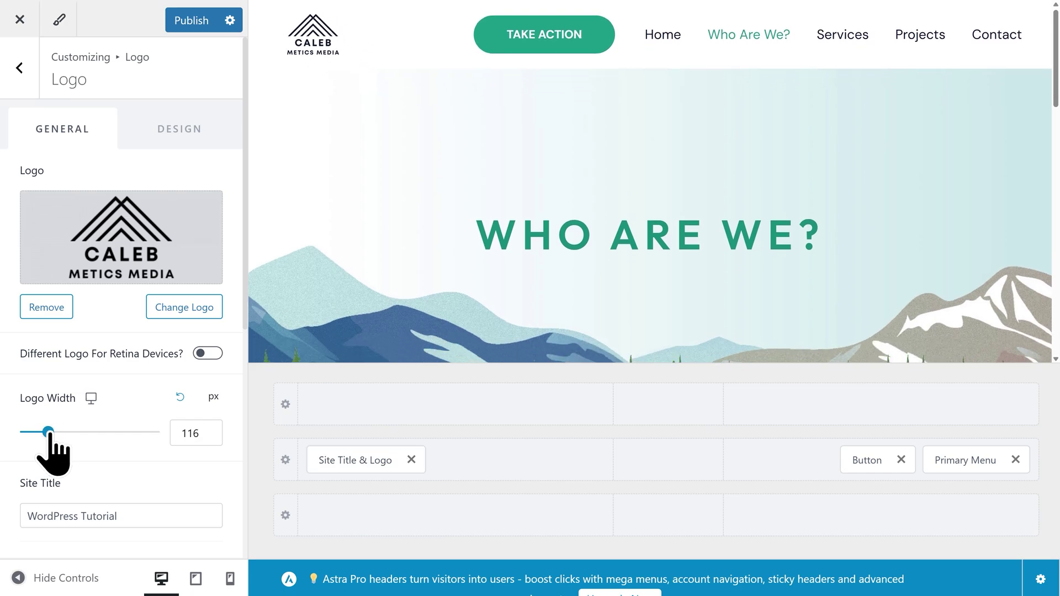
- Move the footer's Copyright element before Widget 1 and publish the customizer changes
click(20, 68)
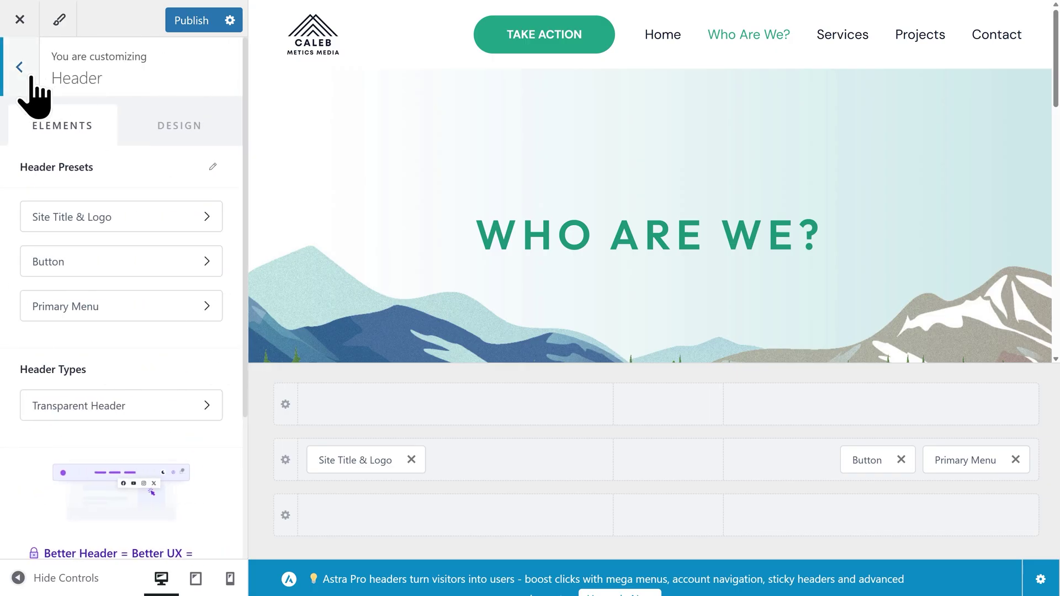
click(32, 77)
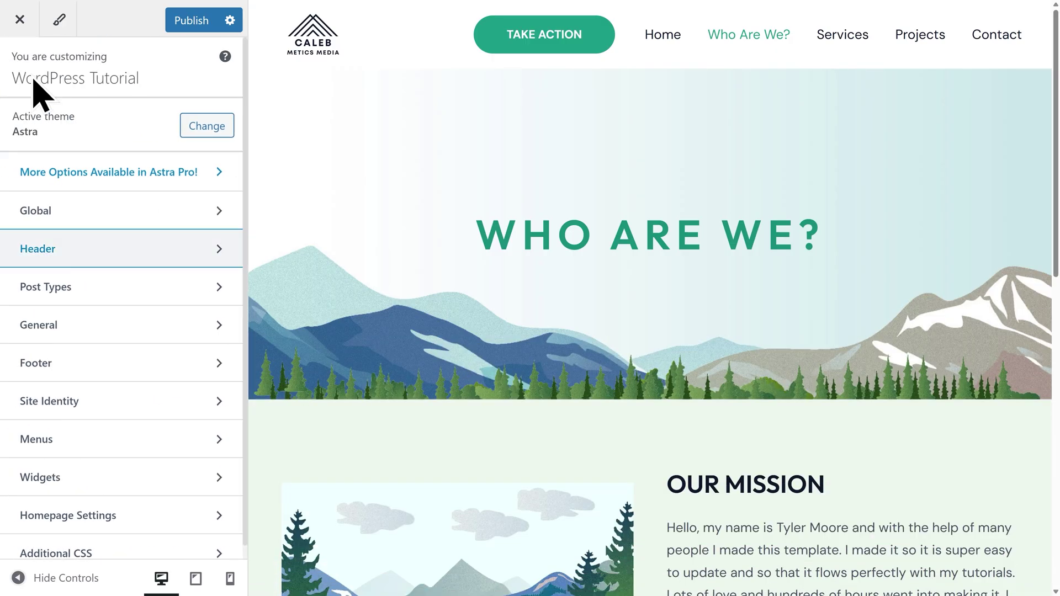
click(112, 362)
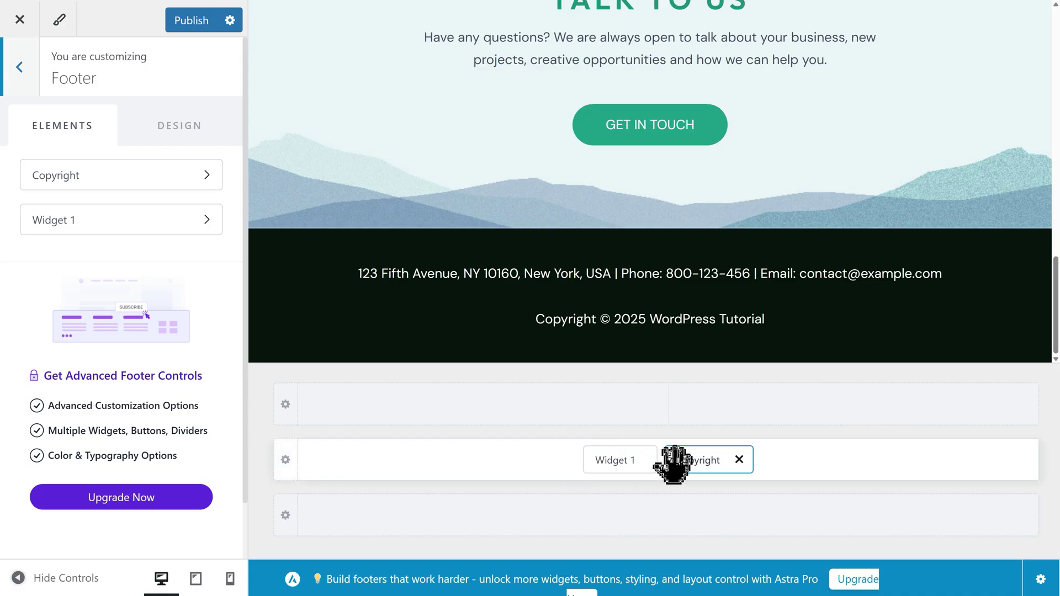
drag(679, 463, 605, 463)
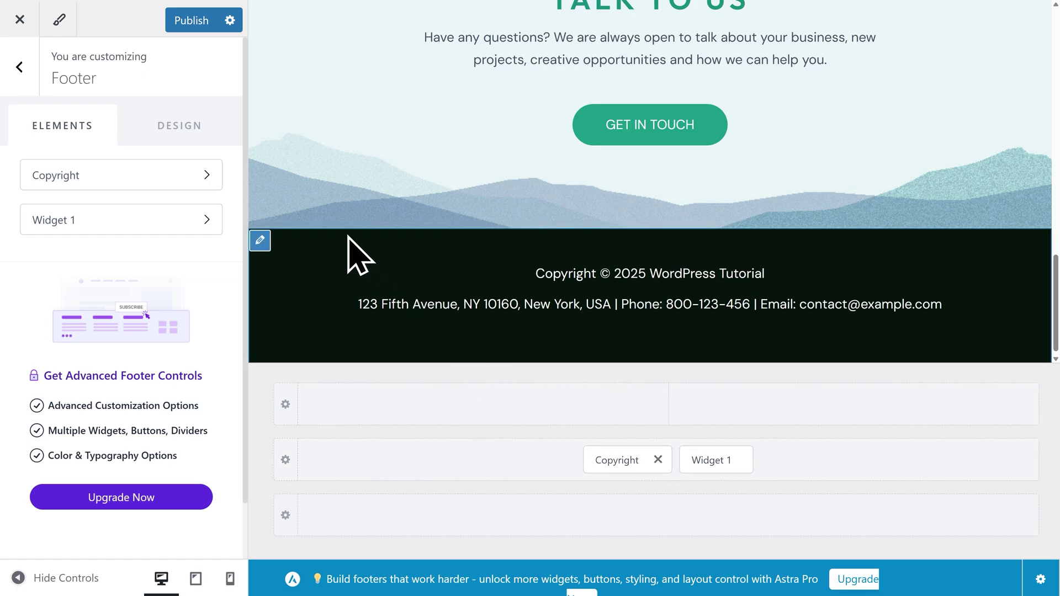
click(190, 25)
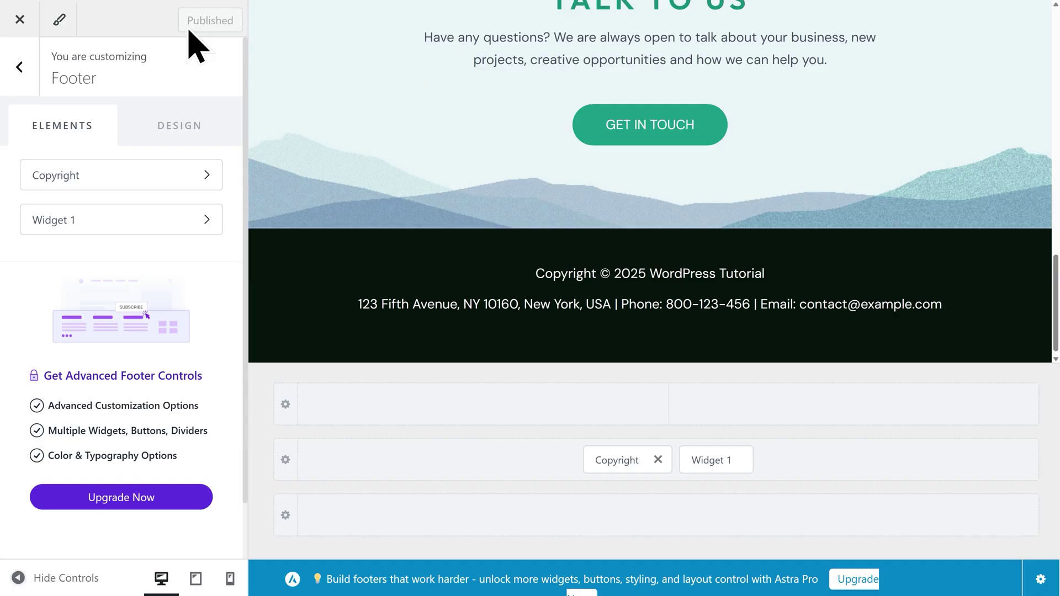